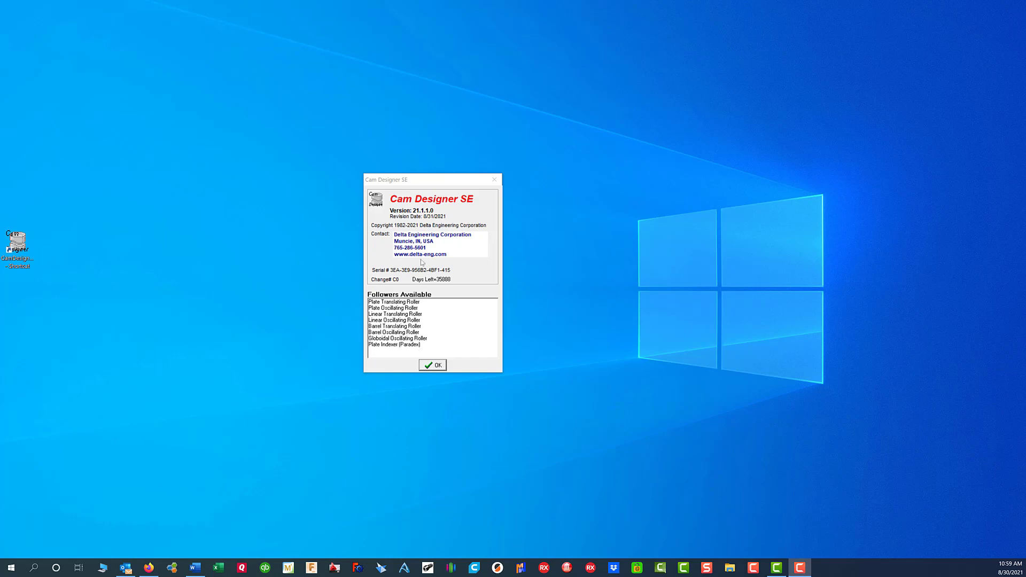
# Step: Dismiss the About window, accept the preselected user and maximize the main Cam Designer SE window
pyautogui.click(434, 365)
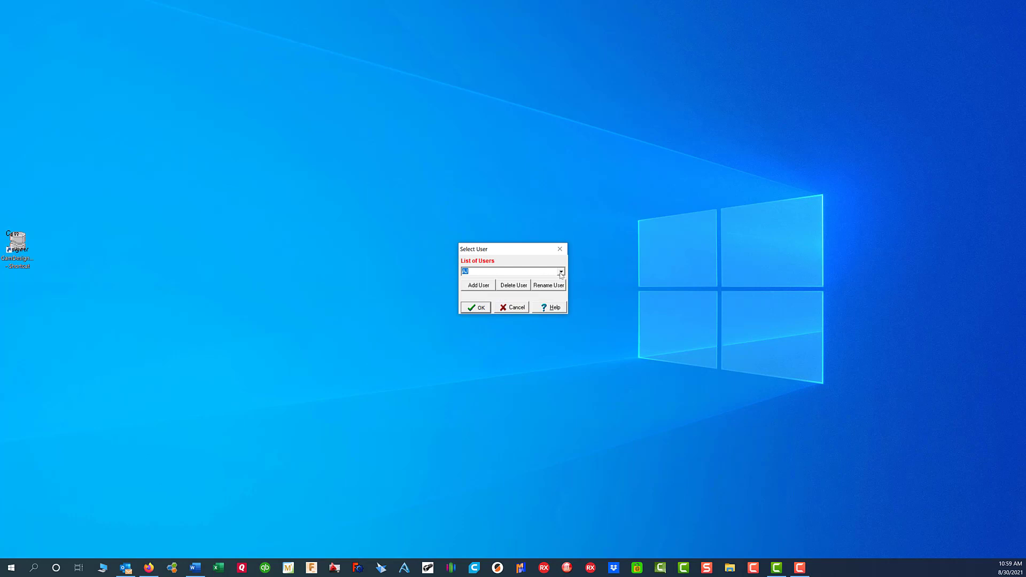
pyautogui.click(482, 308)
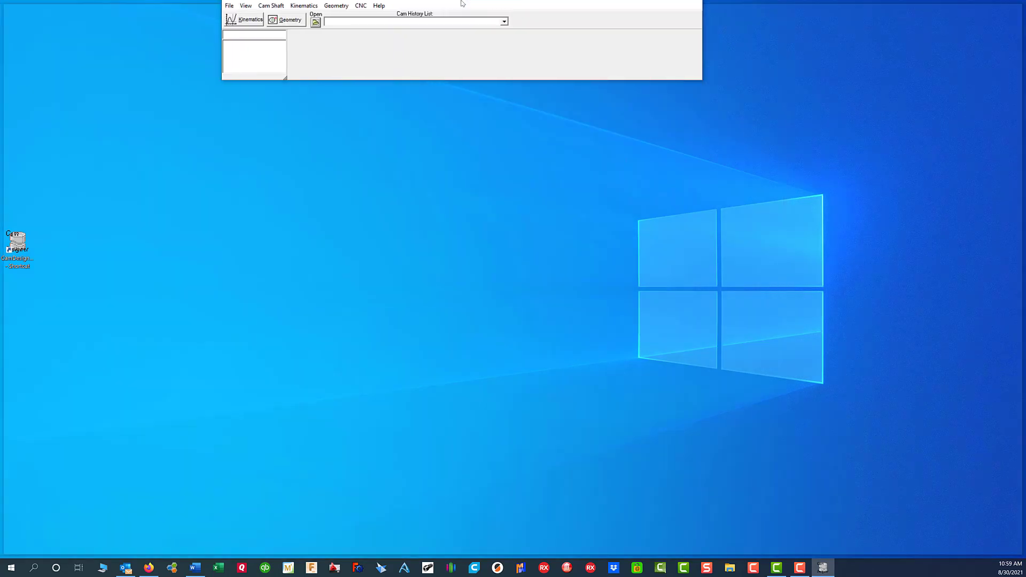
pyautogui.moveTo(394, 11); pyautogui.dragTo(389, 1)
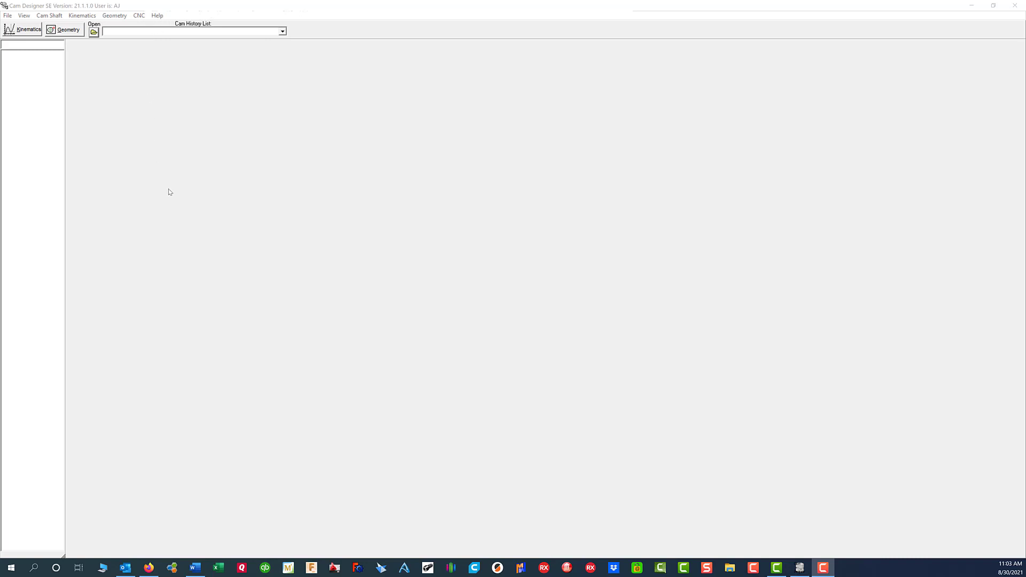
# Step: Open the Cam Designer SE help and view the Plate Cam Translating Follower tutorial
pyautogui.click(157, 15)
pyautogui.click(170, 26)
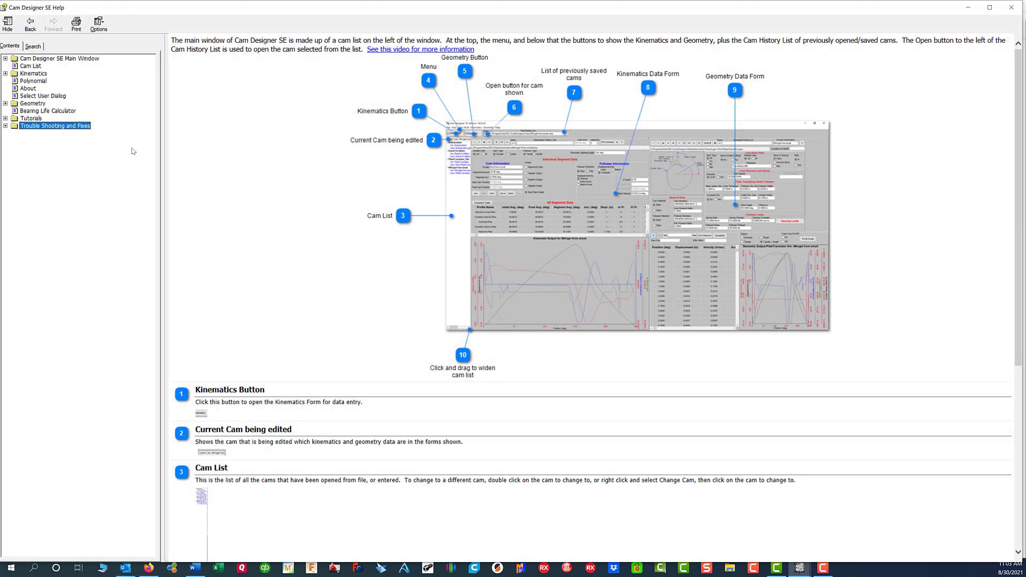
pyautogui.click(5, 118)
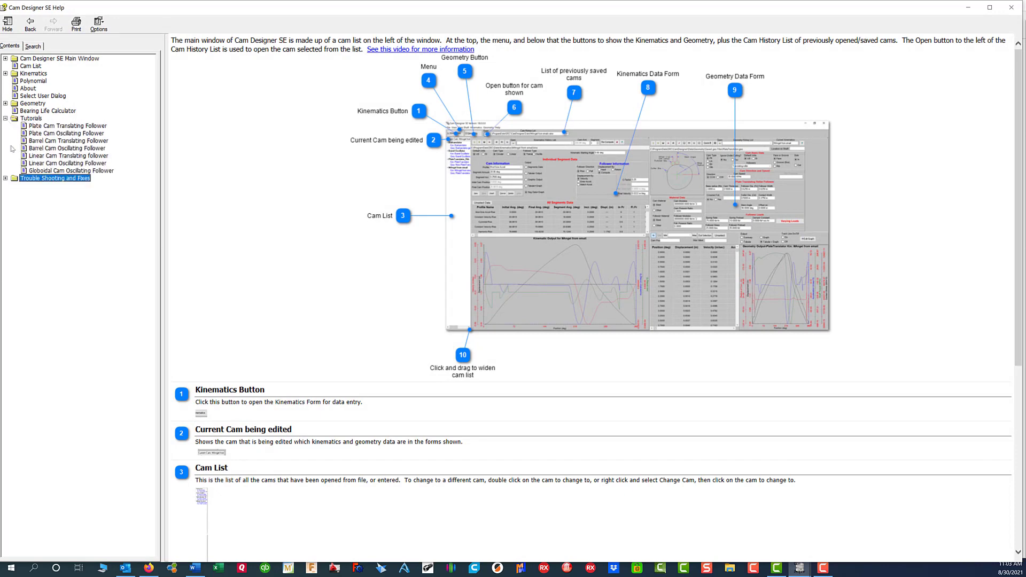
pyautogui.click(58, 127)
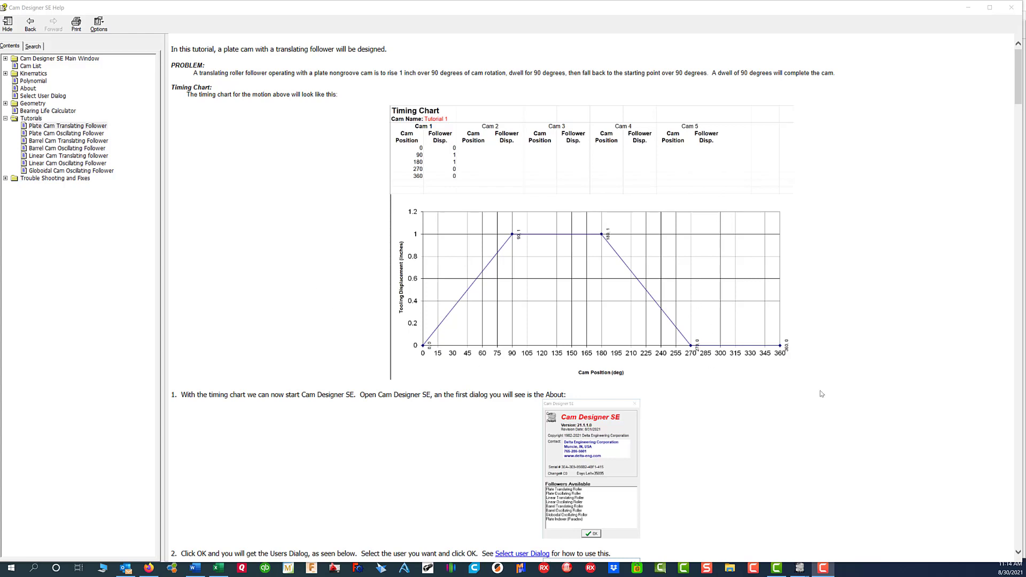
# Step: Switch to the Tutorial 1 timing chart in Excel and clear the Cam 1 positions and displacements in A5:B9
pyautogui.click(676, 215)
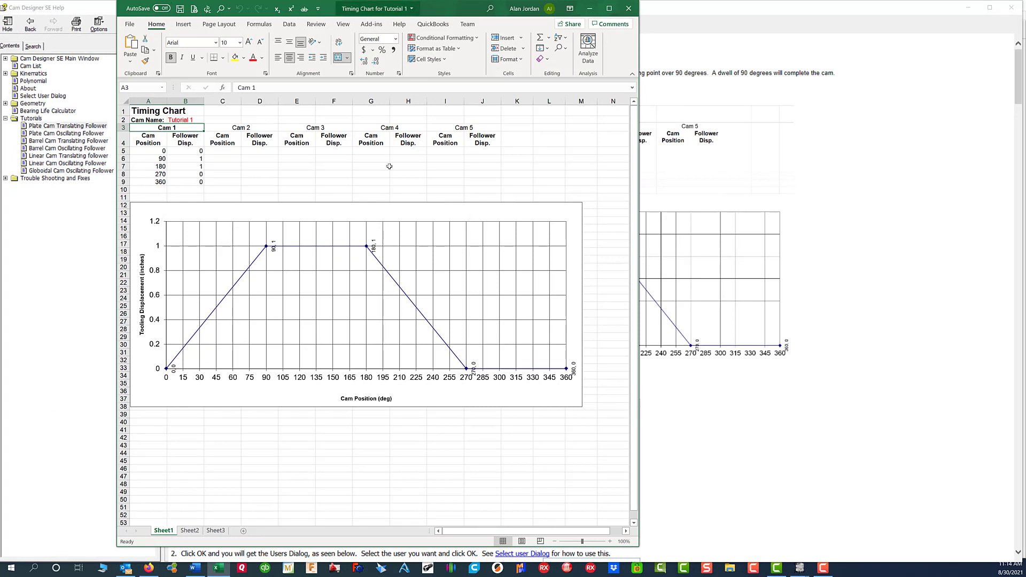
pyautogui.moveTo(160, 153); pyautogui.dragTo(193, 183)
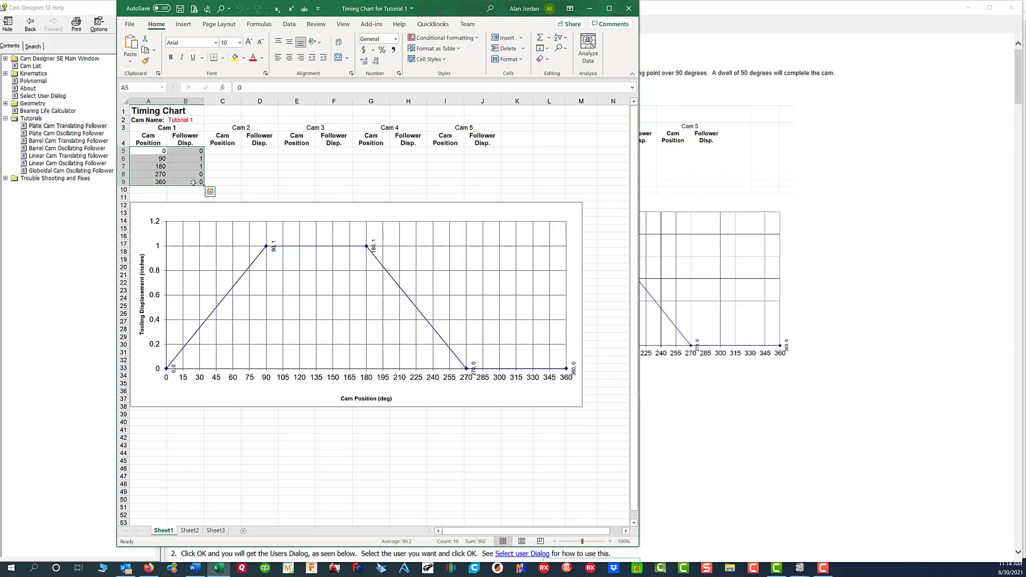
pyautogui.press('Delete')
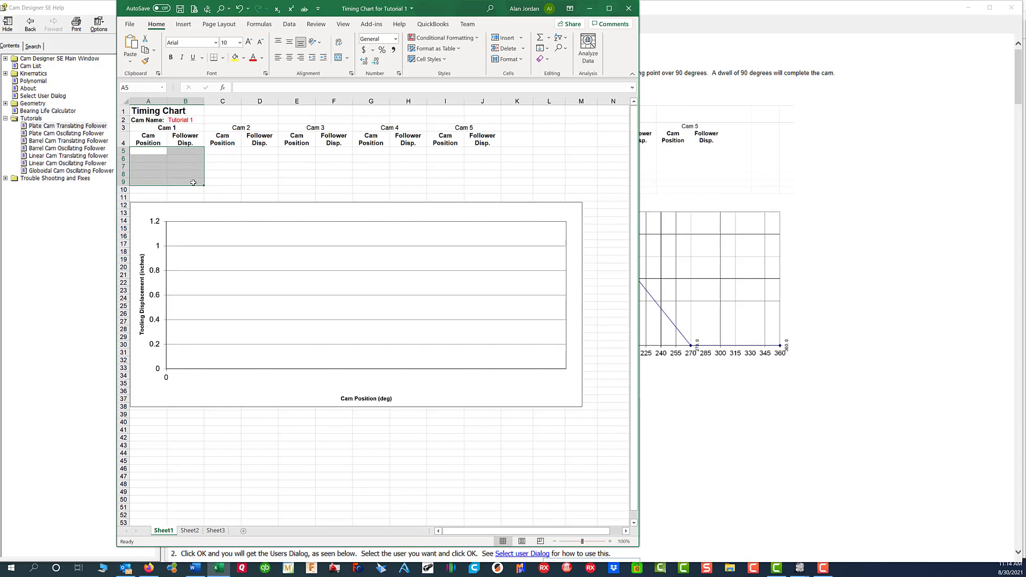
# Step: Enter the Cam 1 rise in rows 5 and 6: position 0 with displacement 0, and position 90 with displacement 1
pyautogui.click(150, 151)
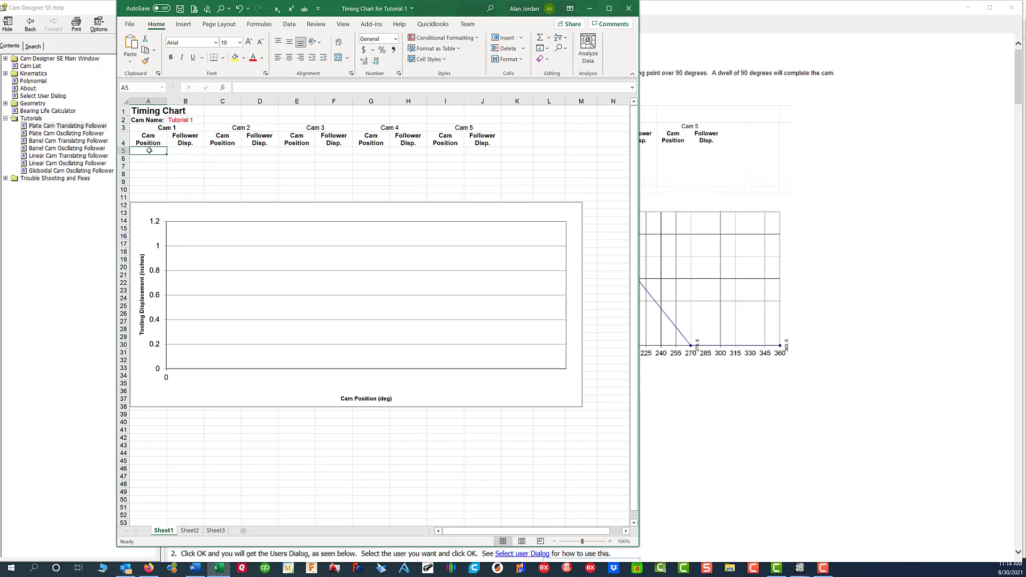
pyautogui.write('0')
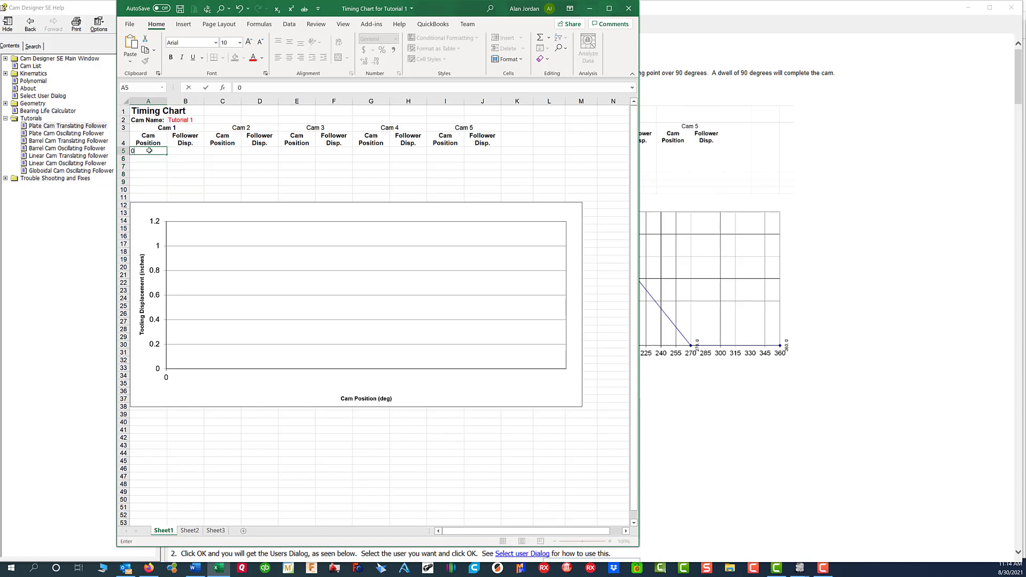
pyautogui.click(186, 152)
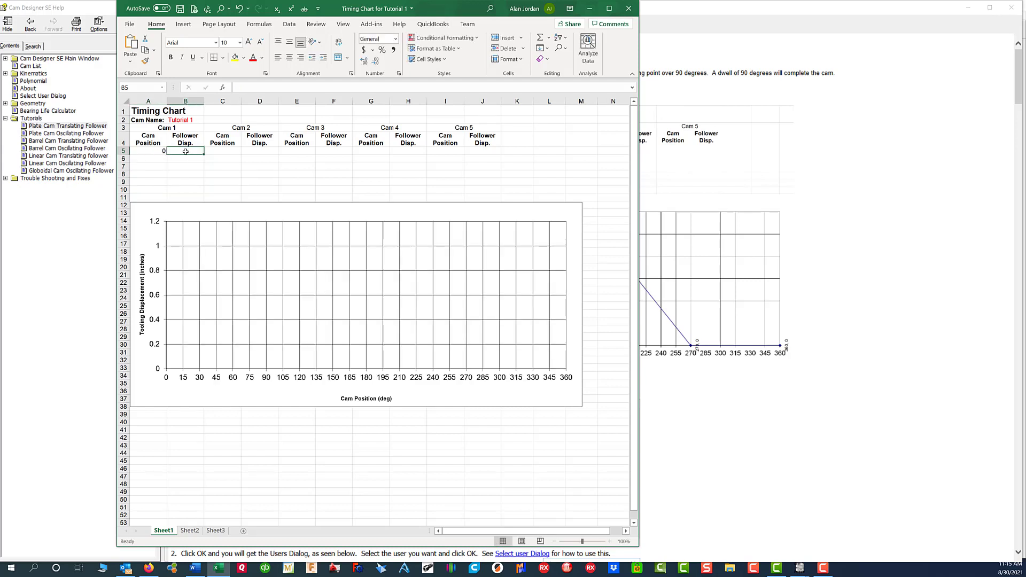
pyautogui.write('0')
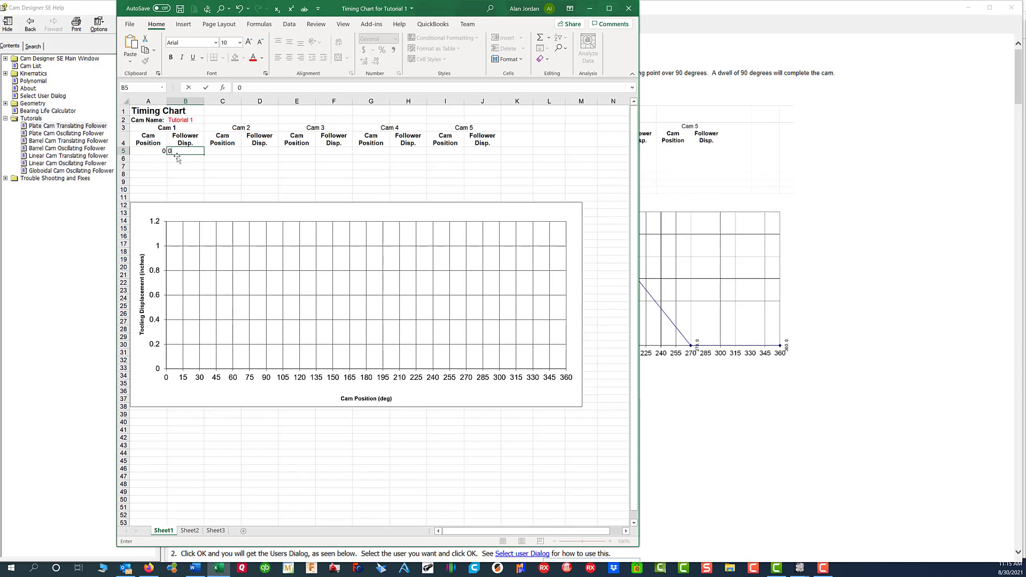
pyautogui.click(153, 159)
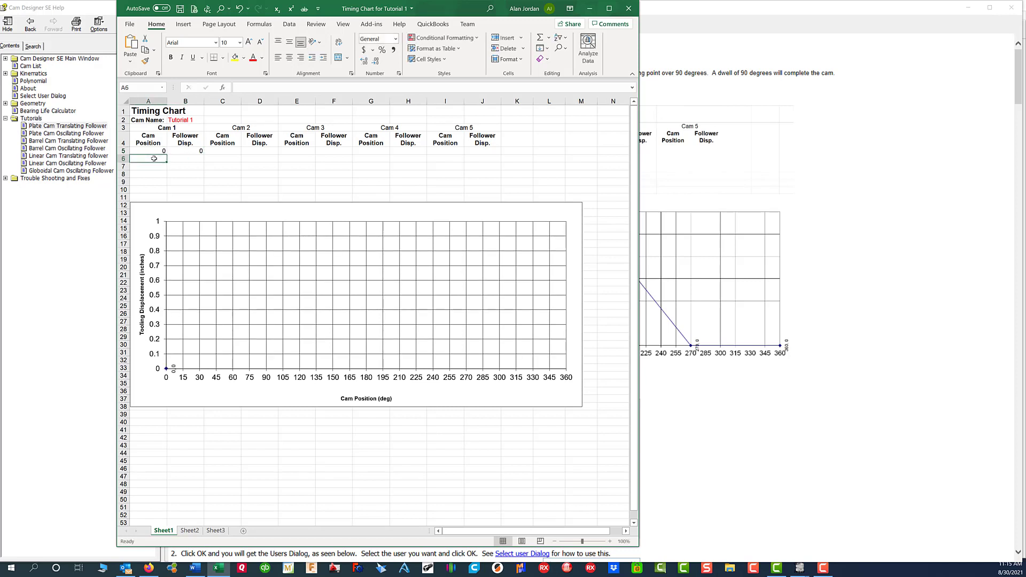
pyautogui.write('90')
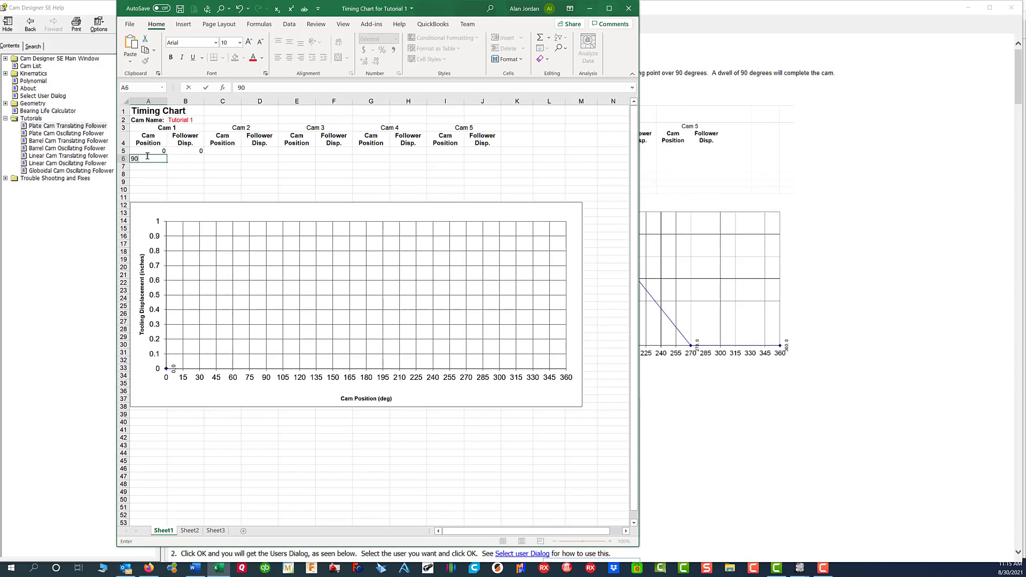
pyautogui.click(199, 160)
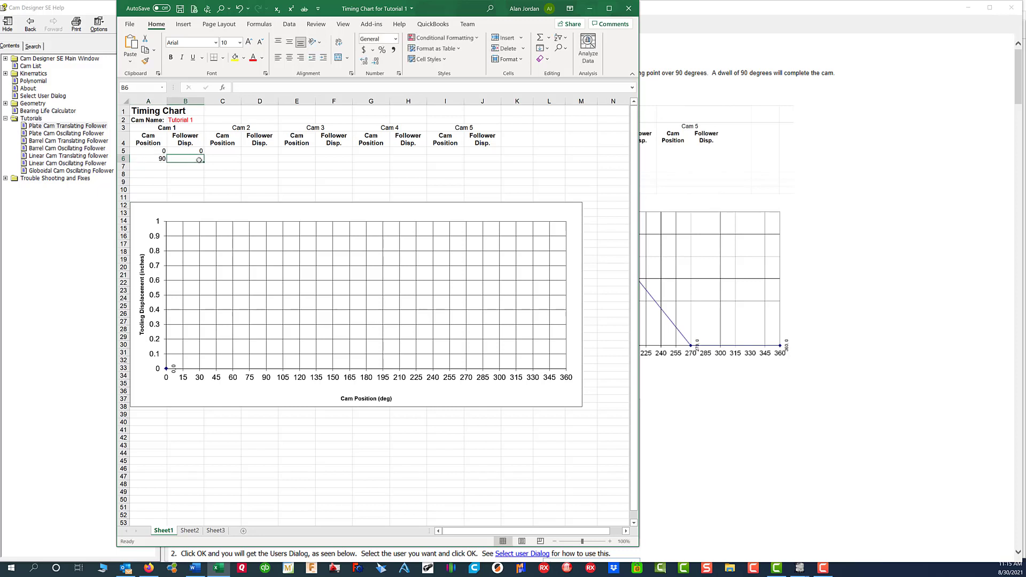
pyautogui.write('1')
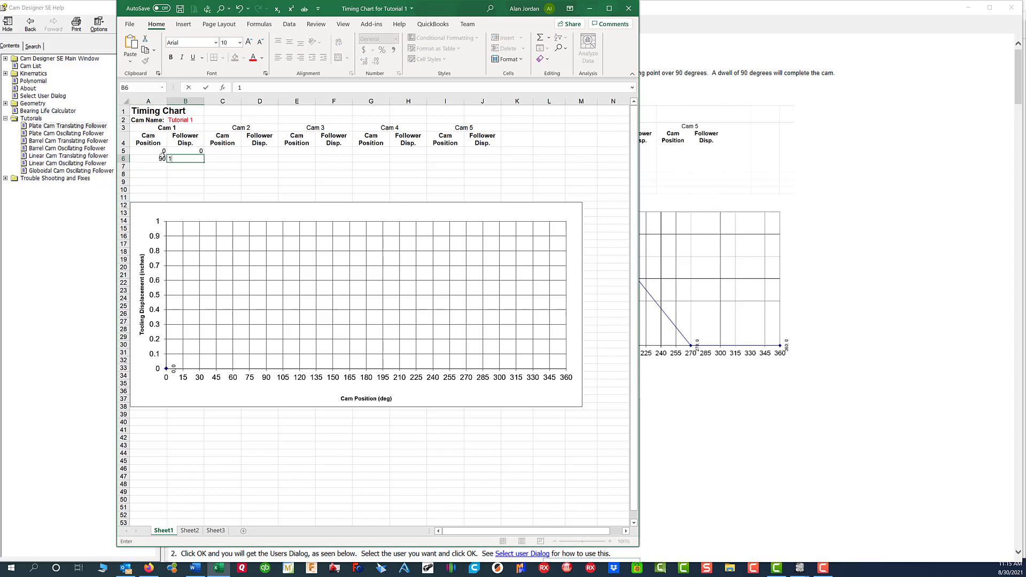
# Step: Add the Cam 1 dwell and fall points in rows 7 and 8: position 180 with displacement 1, and 270 with 0
pyautogui.click(156, 167)
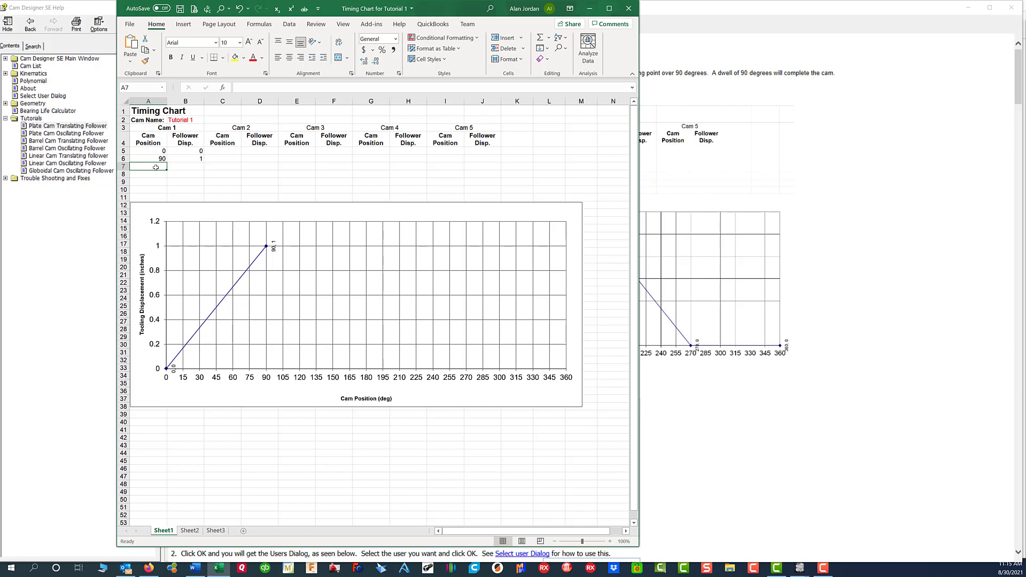
pyautogui.write('180')
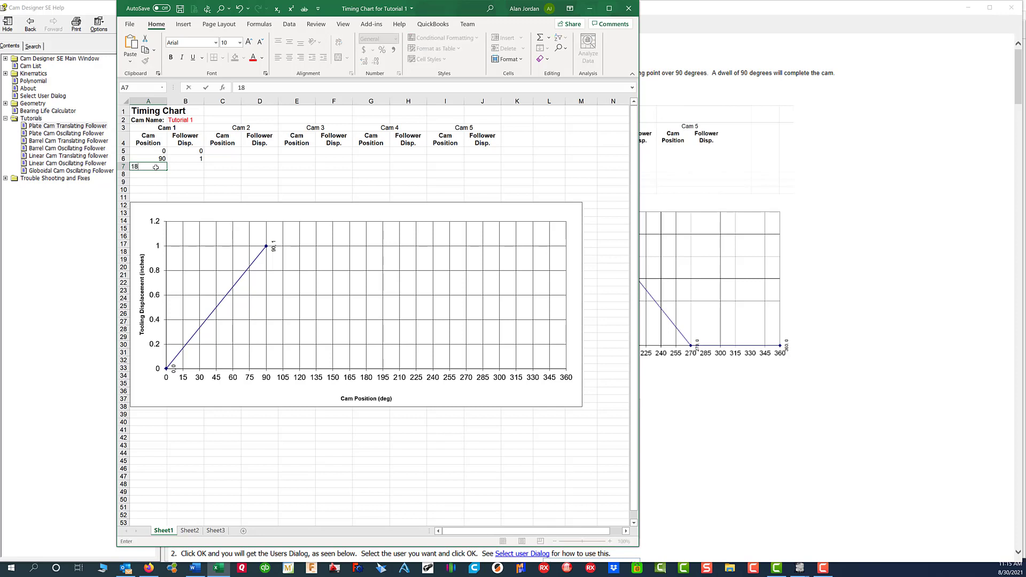
pyautogui.click(204, 166)
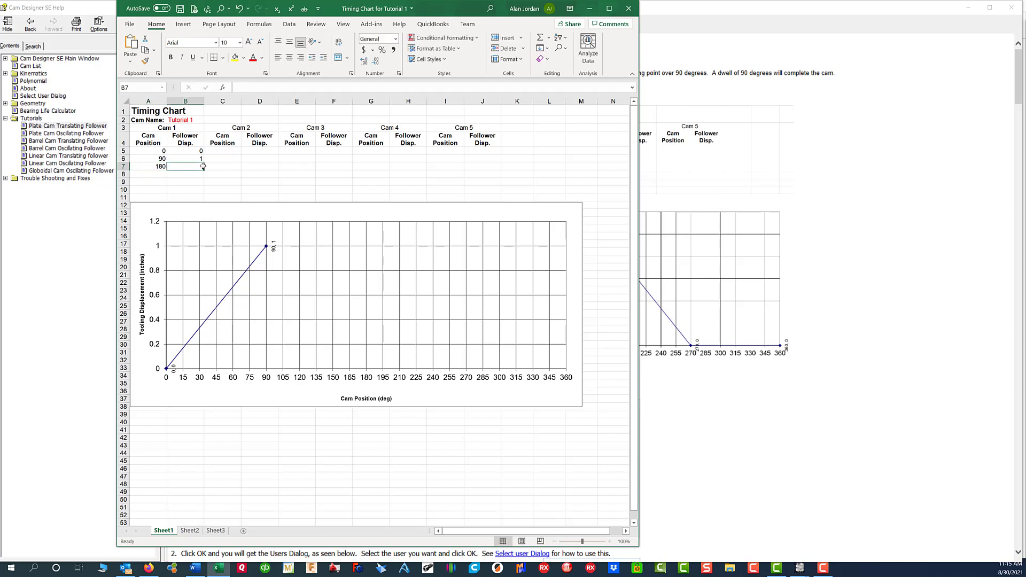
pyautogui.write('1')
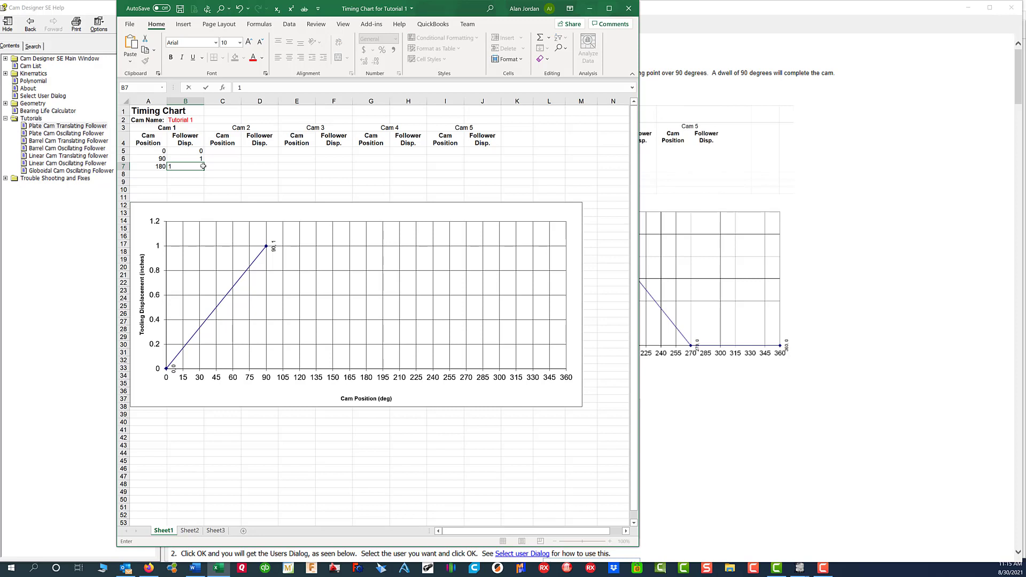
pyautogui.click(155, 175)
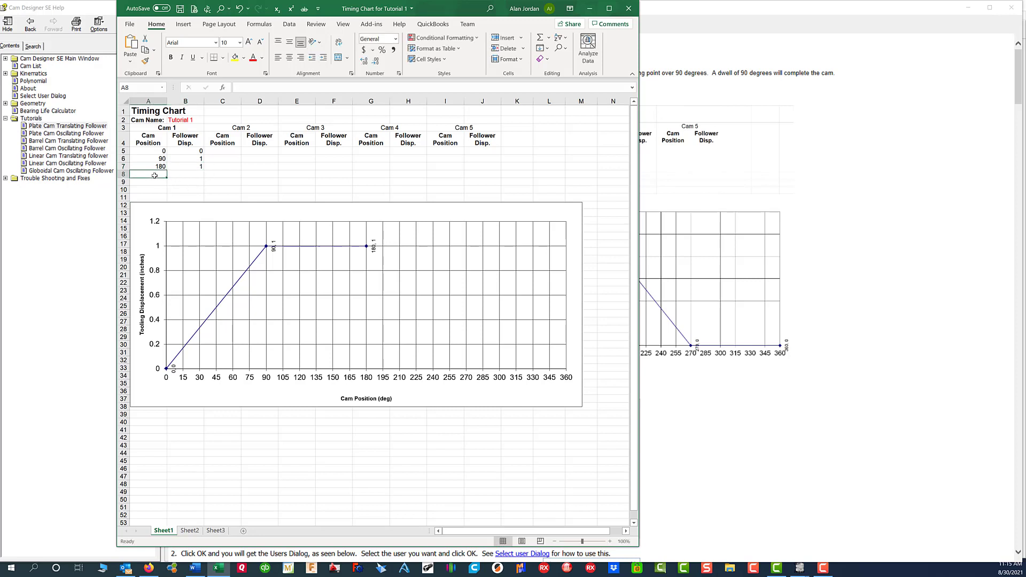
pyautogui.write('270')
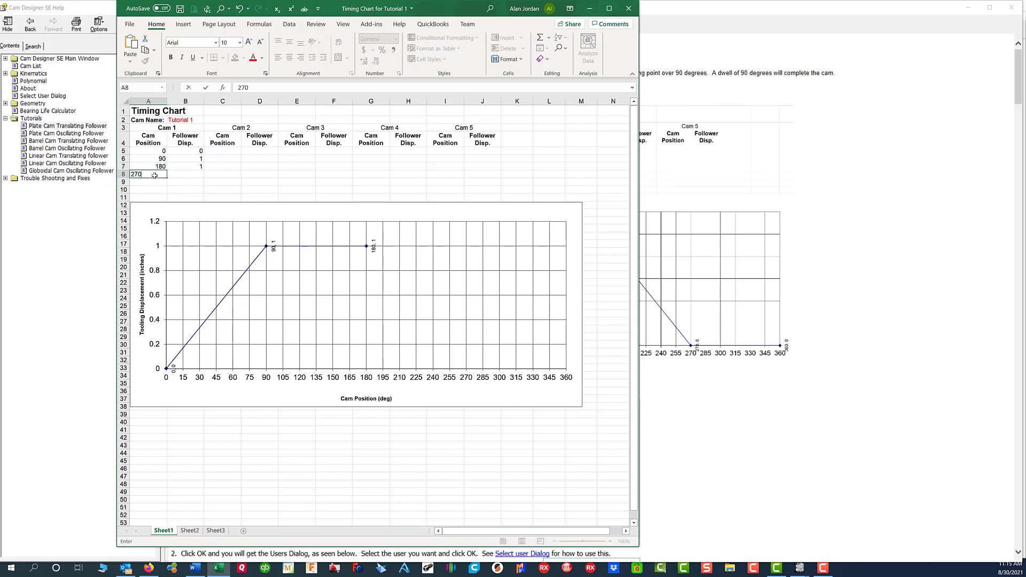
pyautogui.click(196, 175)
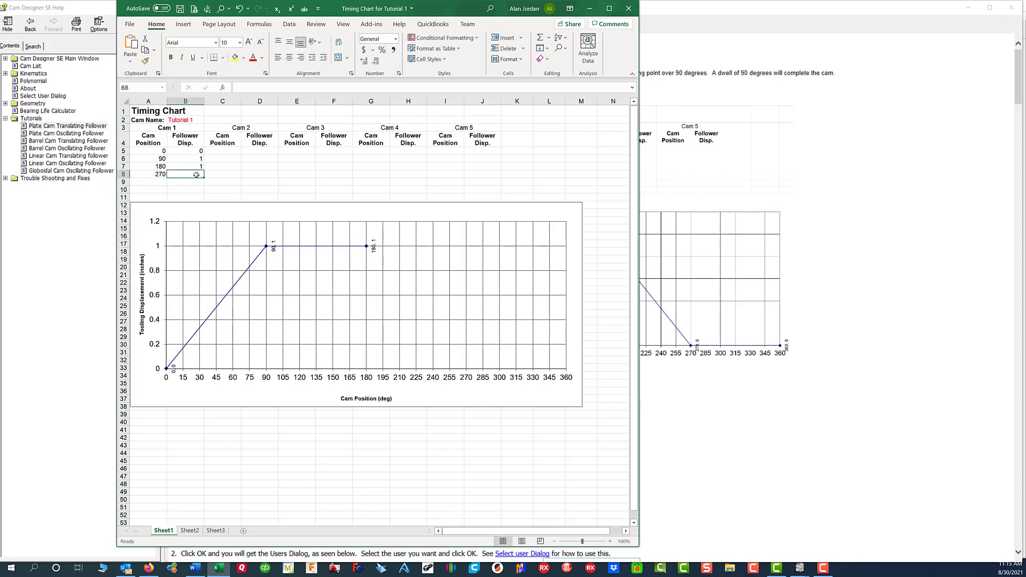
pyautogui.write('0')
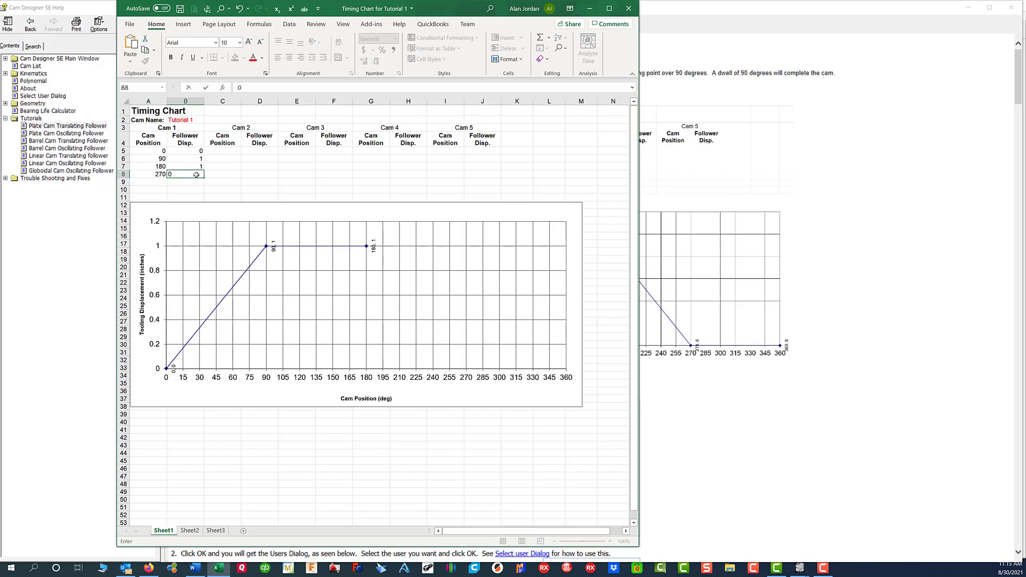
# Step: Complete the Cam 1 timing data in row 9 with position 360 and follower displacement 0
pyautogui.click(151, 182)
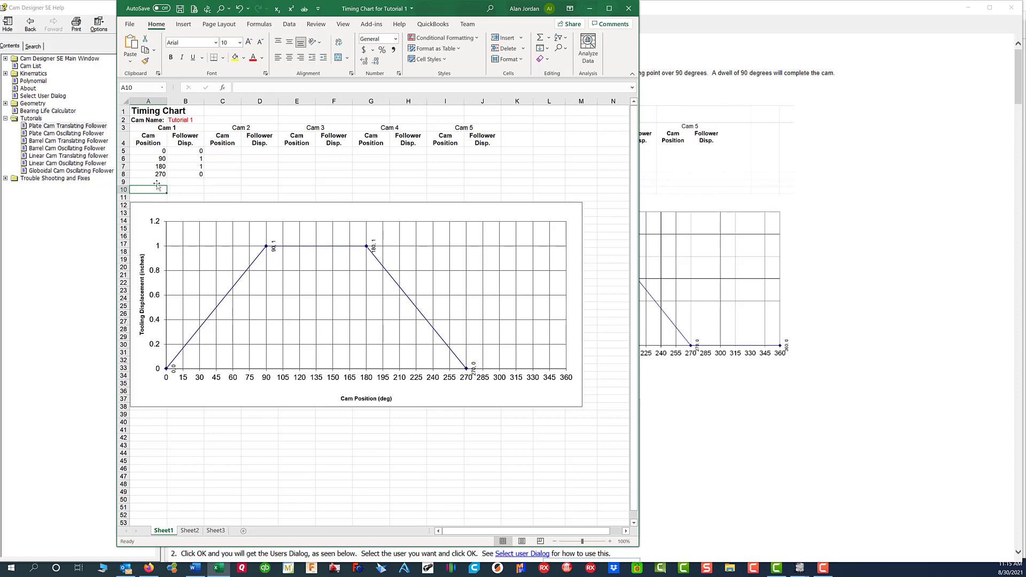
pyautogui.write('360')
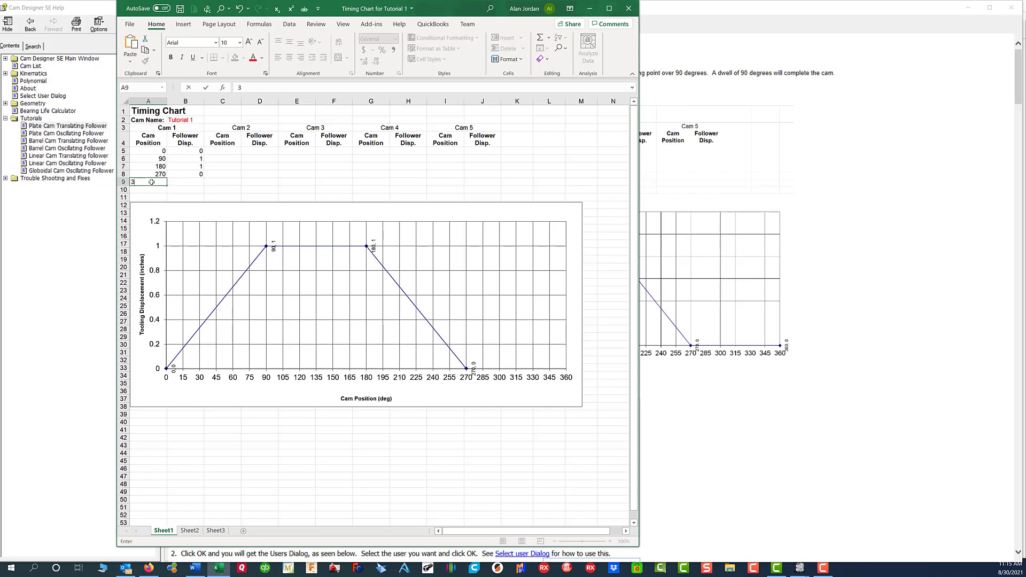
pyautogui.click(192, 182)
pyautogui.write('0')
pyautogui.press('Return')
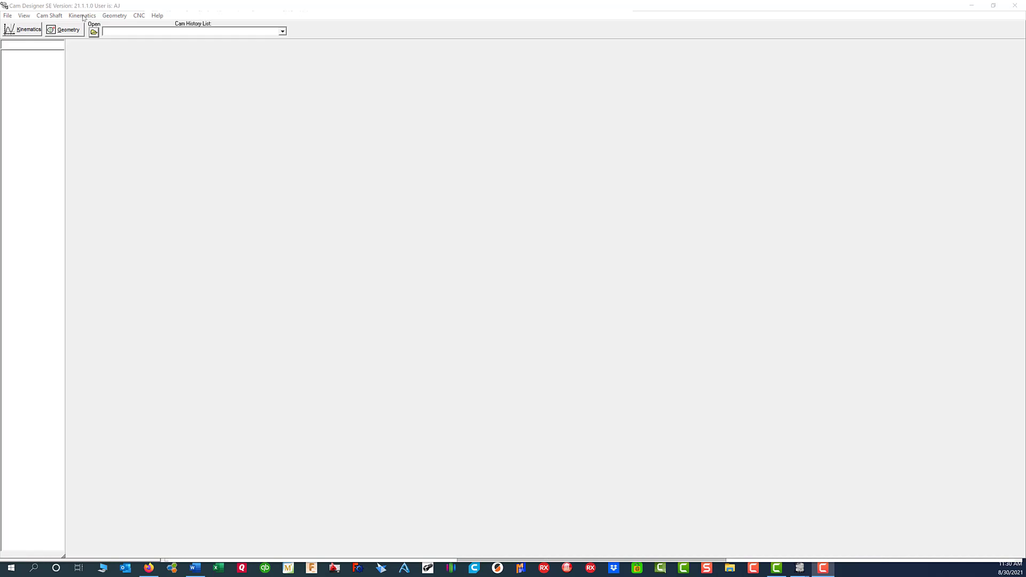
# Step: Switch to Cam Designer SE, open the kinematics form and browse the available segment motion profiles
pyautogui.click(33, 31)
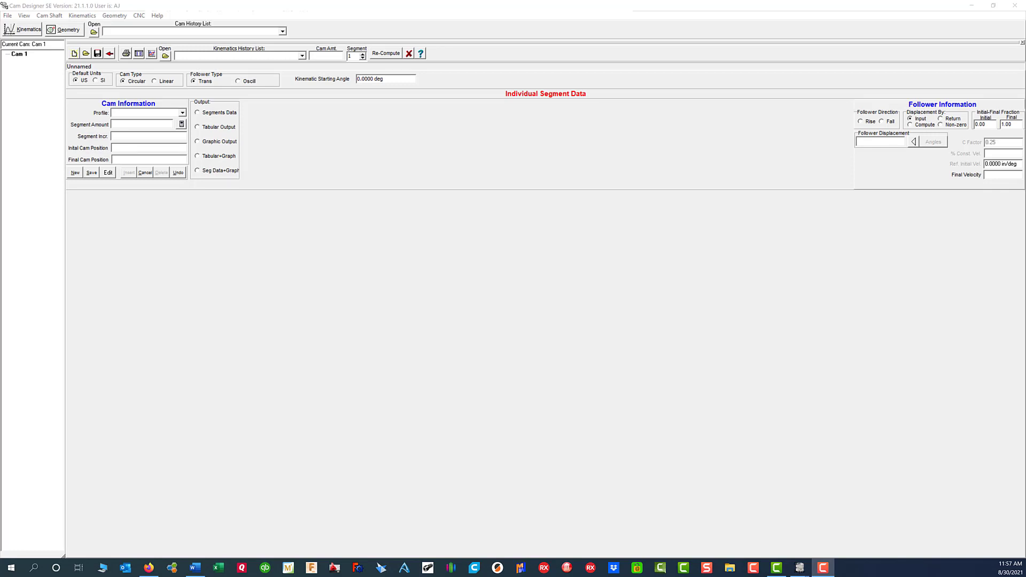
pyautogui.click(183, 112)
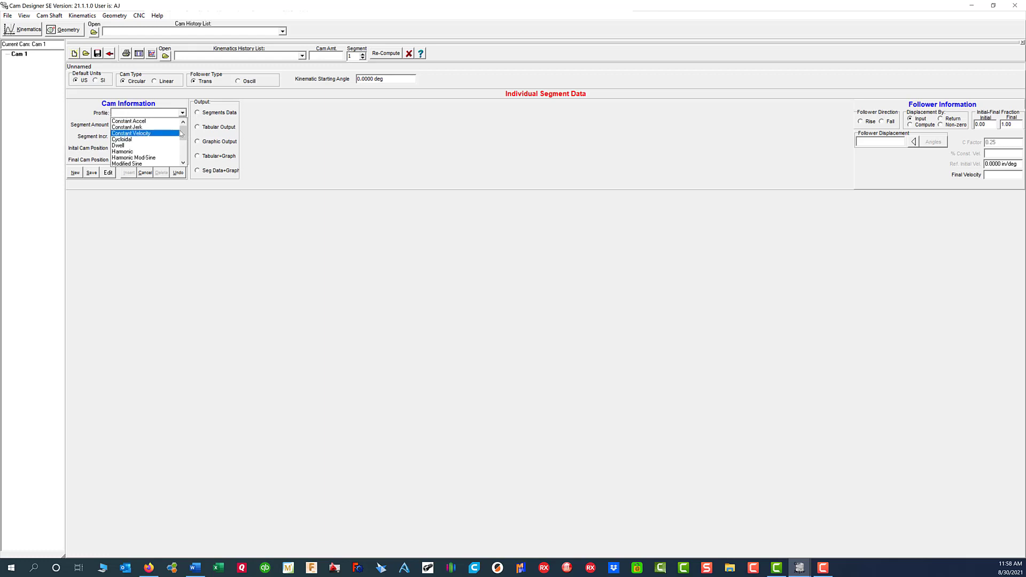
pyautogui.moveTo(182, 133)
pyautogui.mouseDown()
pyautogui.moveTo(184, 152)
pyautogui.moveTo(184, 128)
pyautogui.mouseUp()
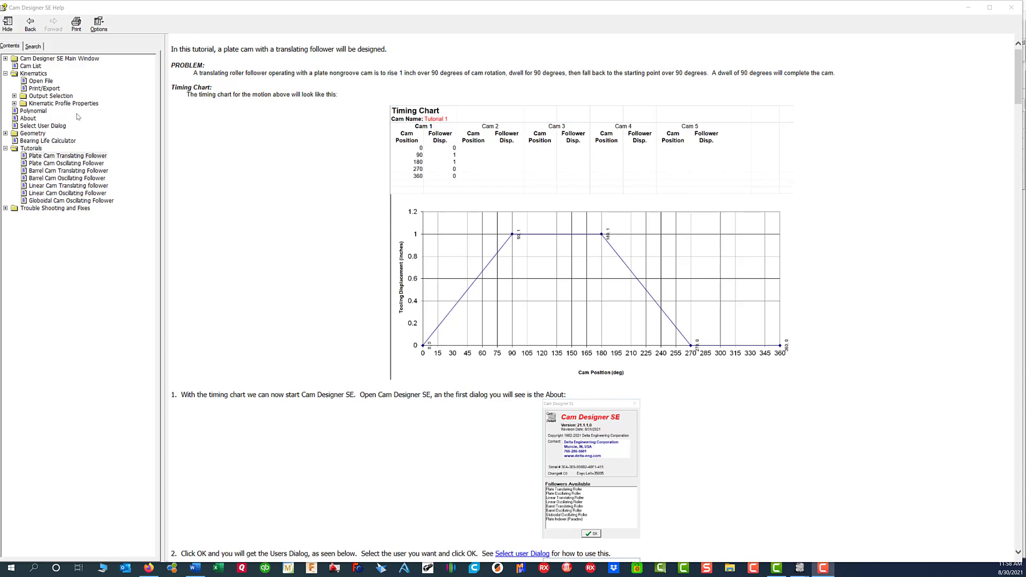
# Step: Review the Cycloidal topic under Kinematic Profile Properties in the help, including its properties and profile graph
pyautogui.click(14, 103)
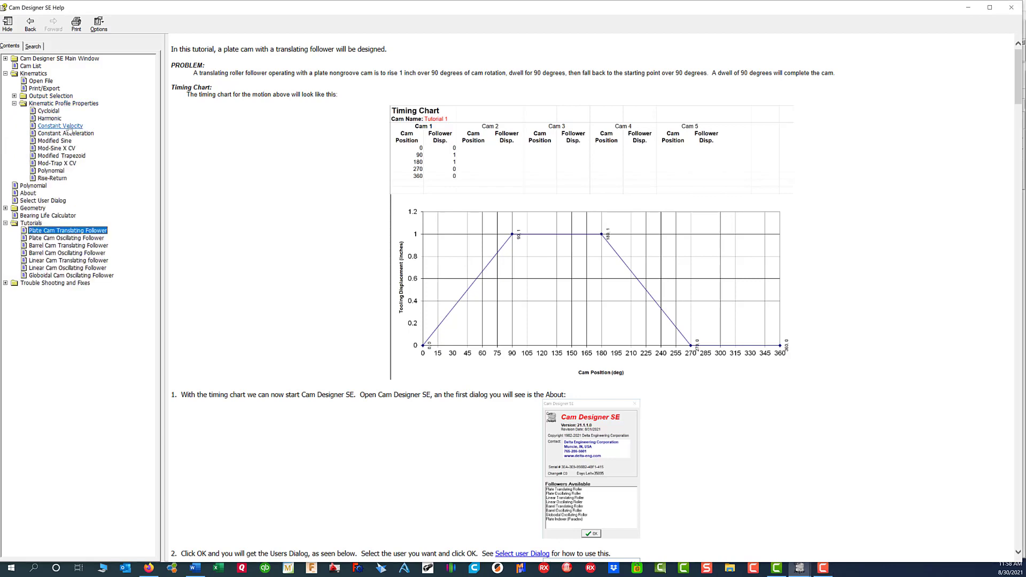
pyautogui.click(45, 111)
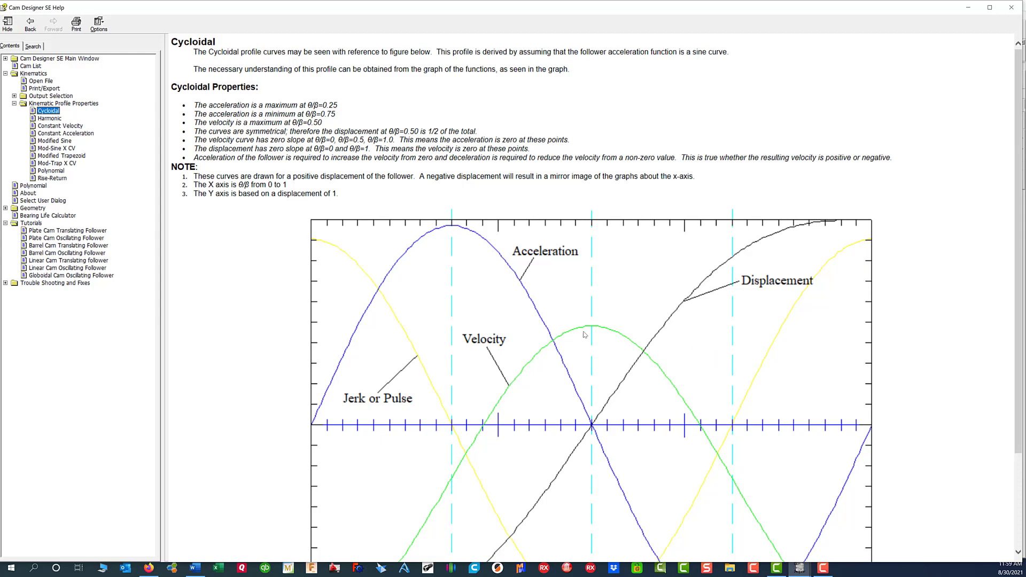
pyautogui.scroll(-3, 580, 316)
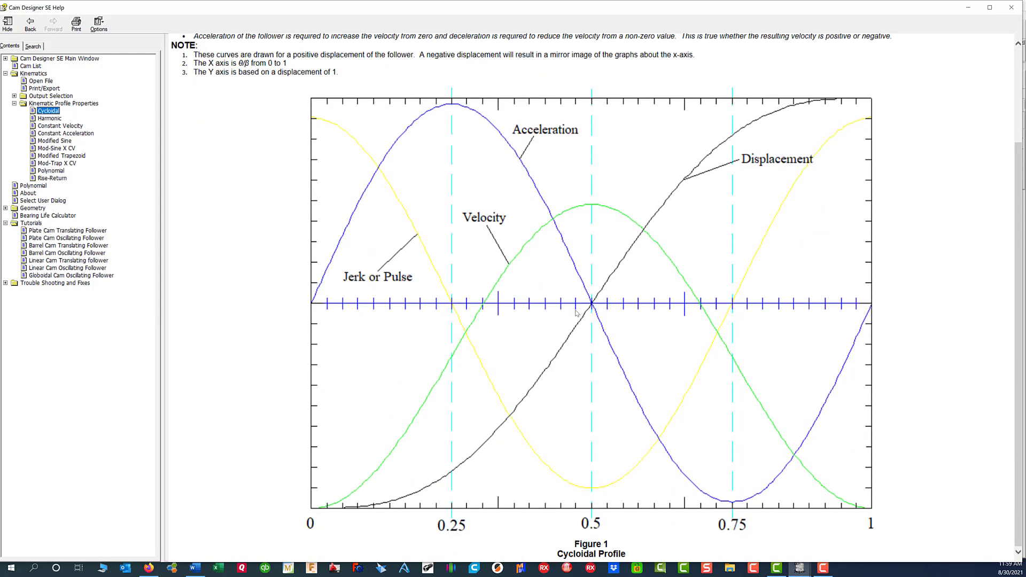
pyautogui.scroll(3, 540, 307)
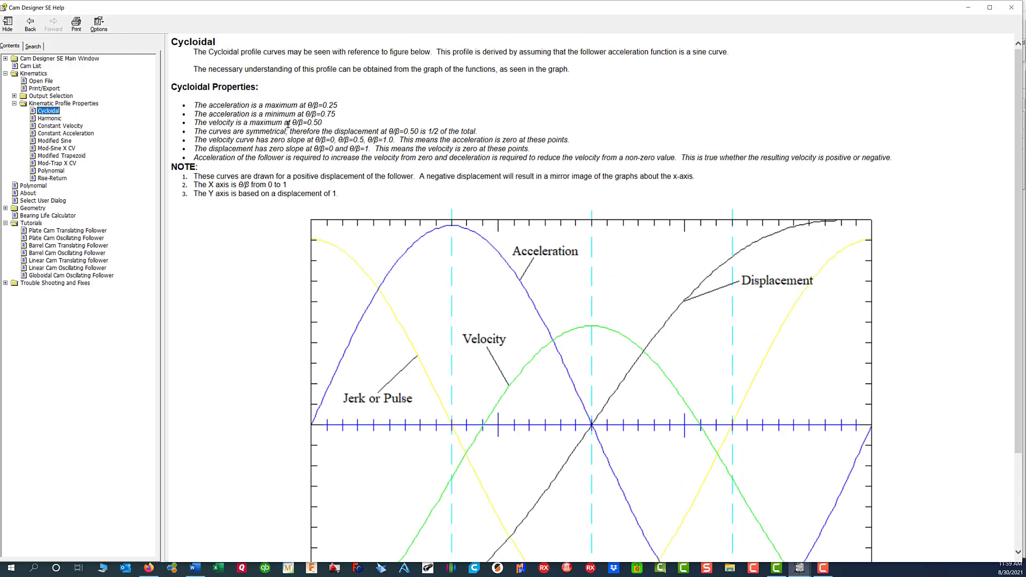
# Step: Review the Harmonic topic under Kinematic Profile Properties in the help, including its properties and profile graph
pyautogui.click(43, 119)
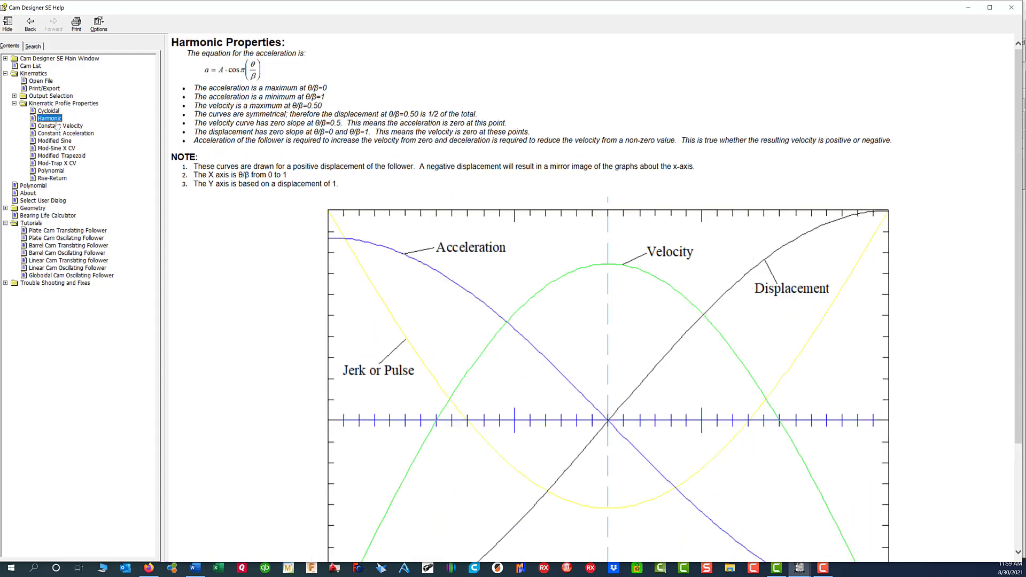
pyautogui.scroll(-5, 433, 274)
pyautogui.scroll(5, 363, 236)
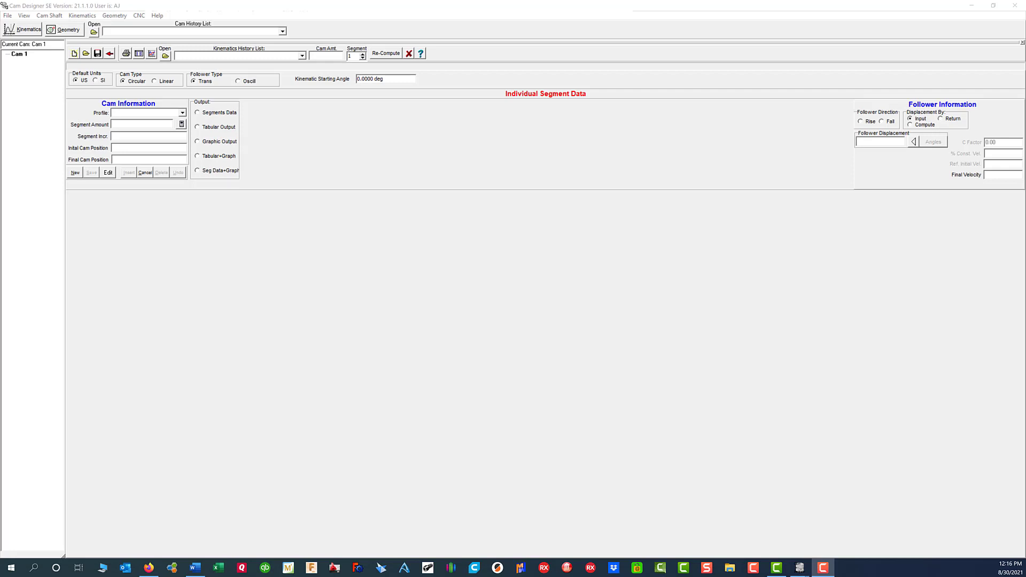
# Step: Define the first cam segment with a Cycloidal profile, a 90 deg segment amount and a 1 deg increment
pyautogui.click(182, 113)
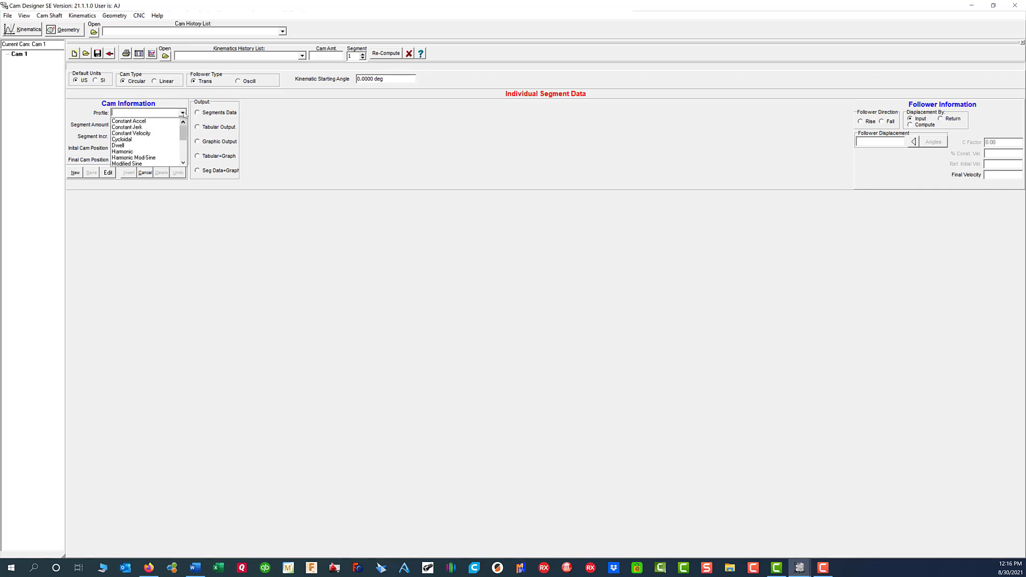
pyautogui.click(134, 141)
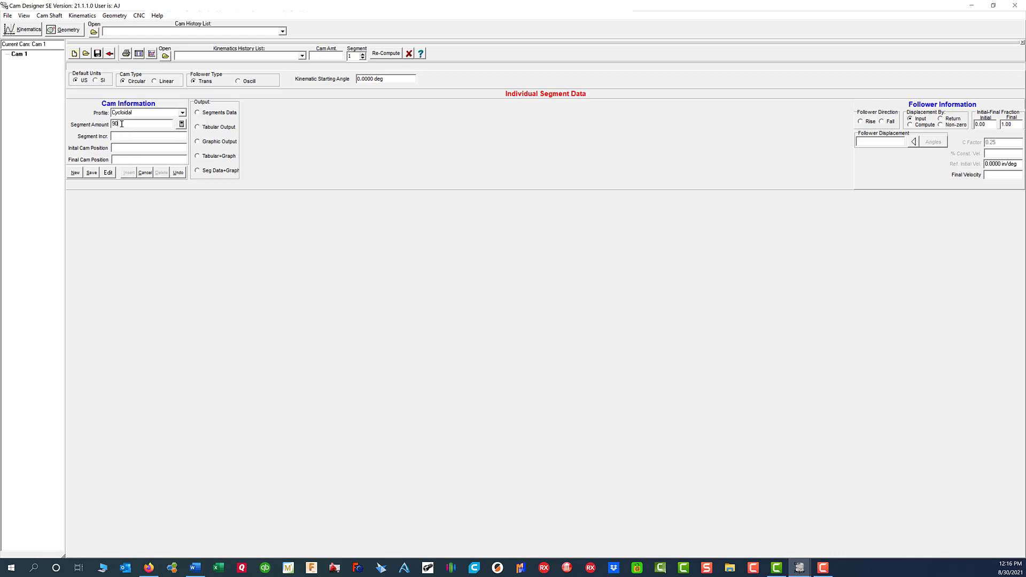
pyautogui.press('Tab')
pyautogui.write('1')
pyautogui.press('Tab')
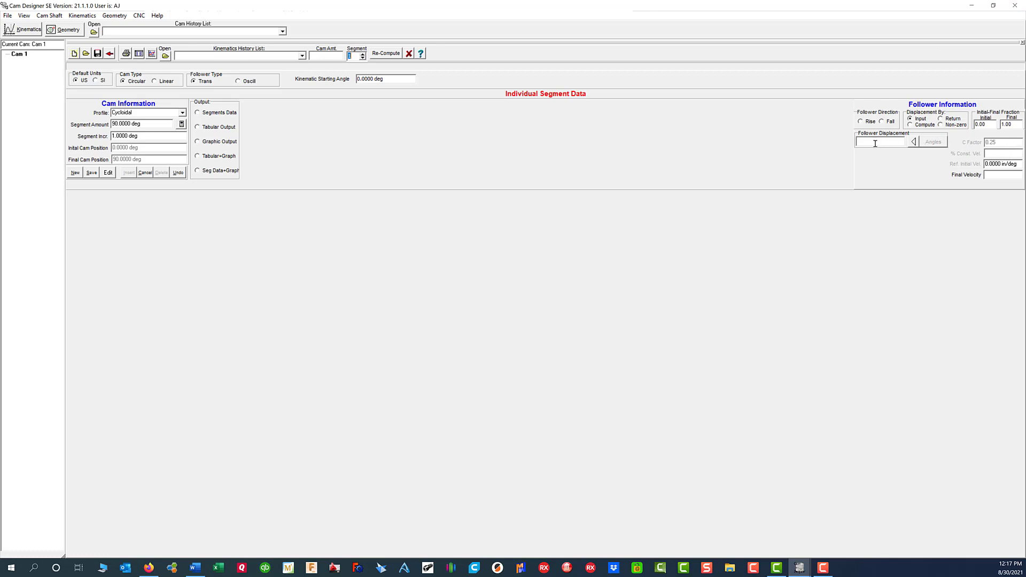
# Step: Set the first segment's follower to rise 1 in with a final velocity of 0, and save the segment
pyautogui.click(862, 121)
pyautogui.click(865, 140)
pyautogui.write('1')
pyautogui.press('Return')
pyautogui.click(993, 175)
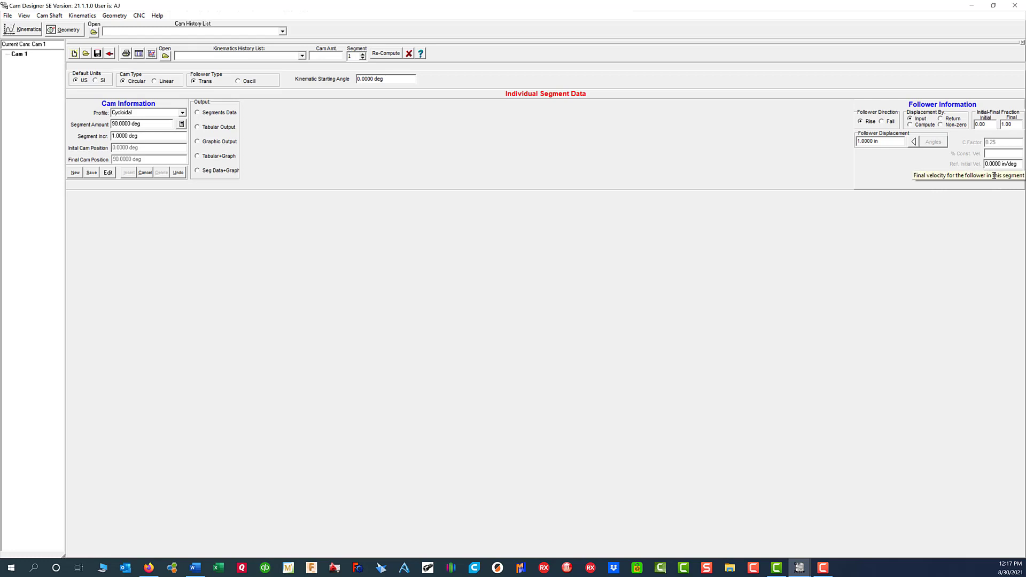
pyautogui.write('0')
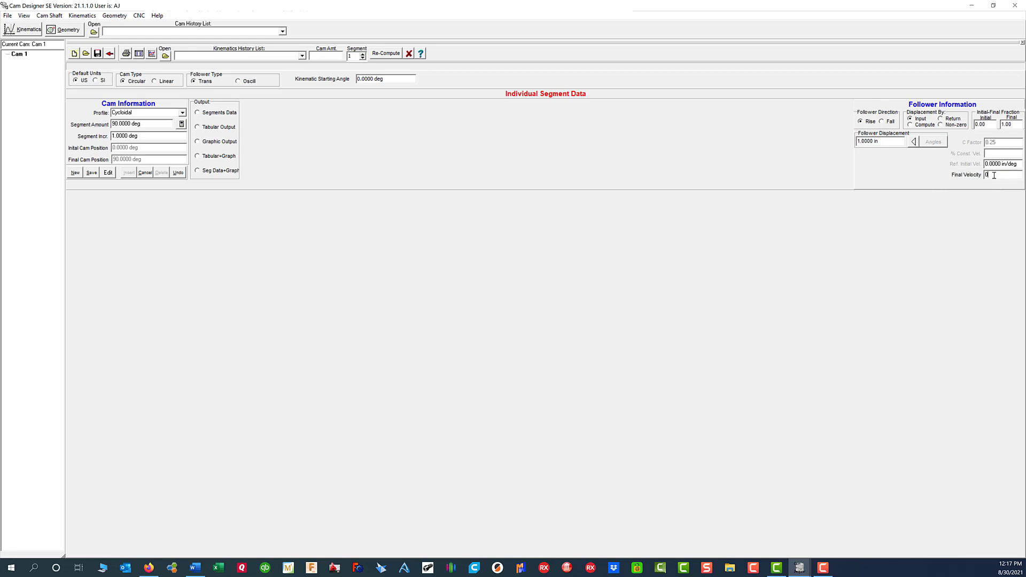
pyautogui.press('Tab')
pyautogui.click(92, 172)
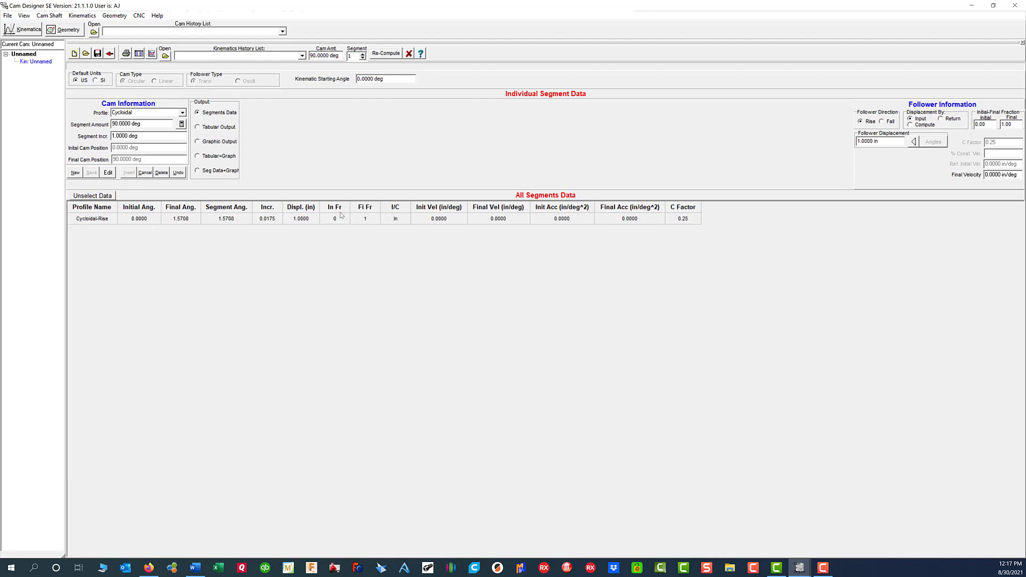
# Step: Display the segment data together with the kinematic graph and look through the available motion profiles
pyautogui.click(198, 171)
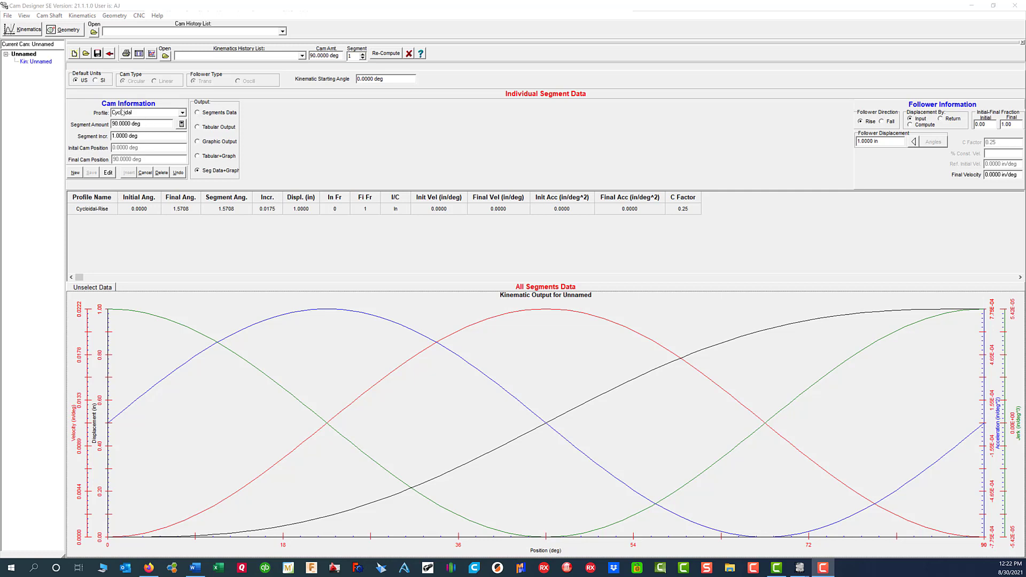
pyautogui.click(183, 113)
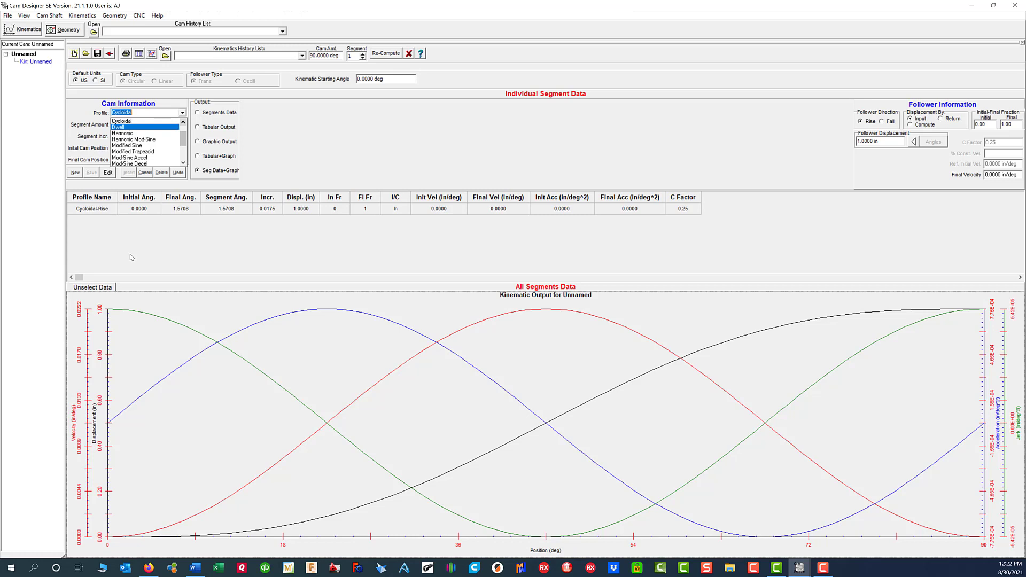
pyautogui.click(191, 256)
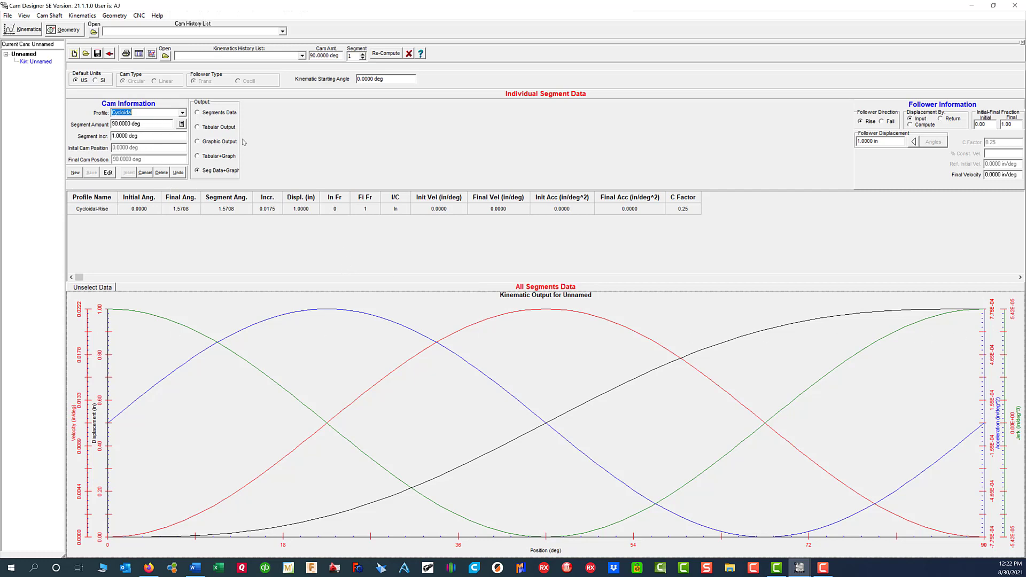
# Step: Add a second segment with a Dwell profile and a segment amount of 90 deg
pyautogui.click(75, 173)
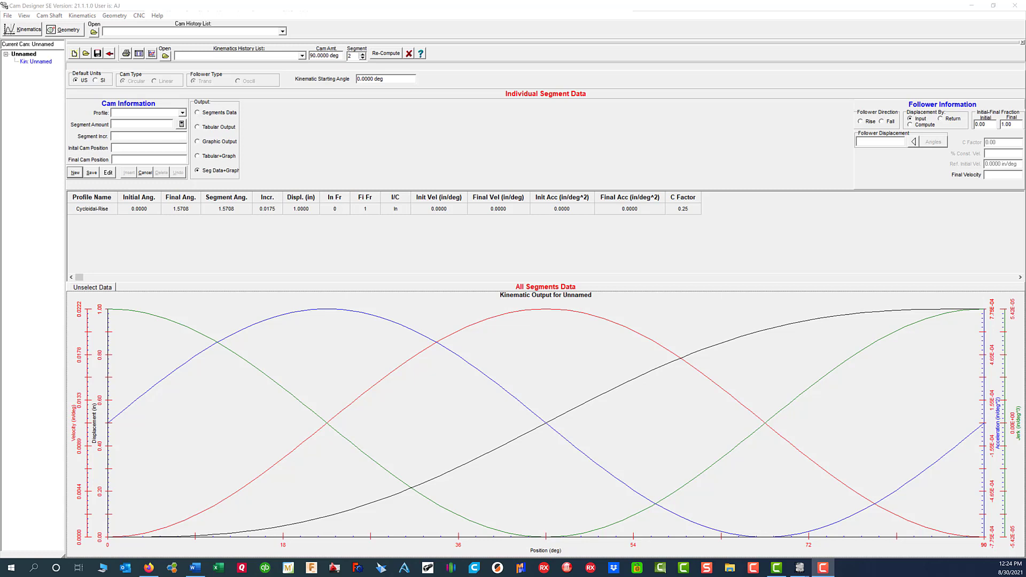
pyautogui.click(182, 113)
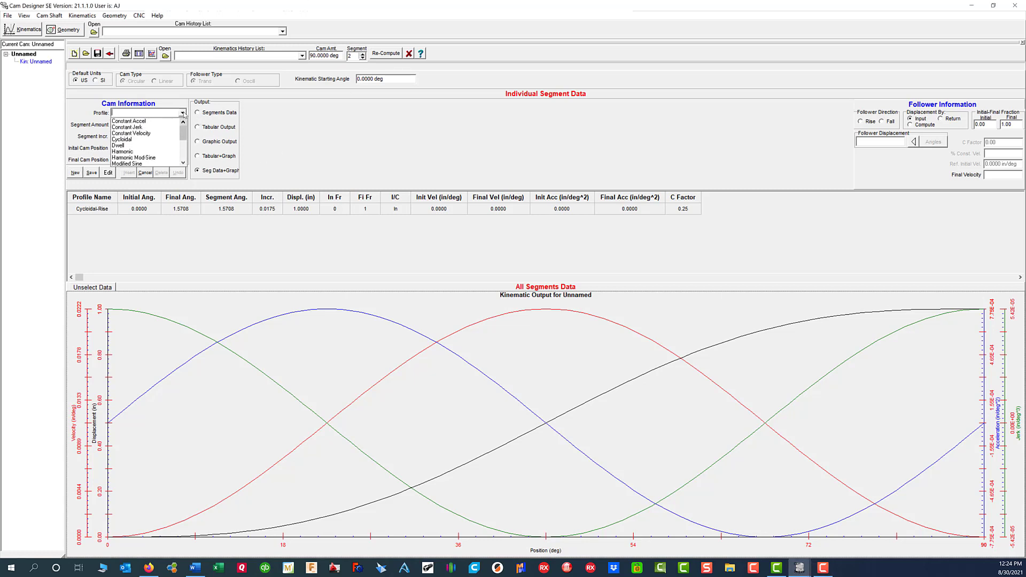
pyautogui.click(142, 146)
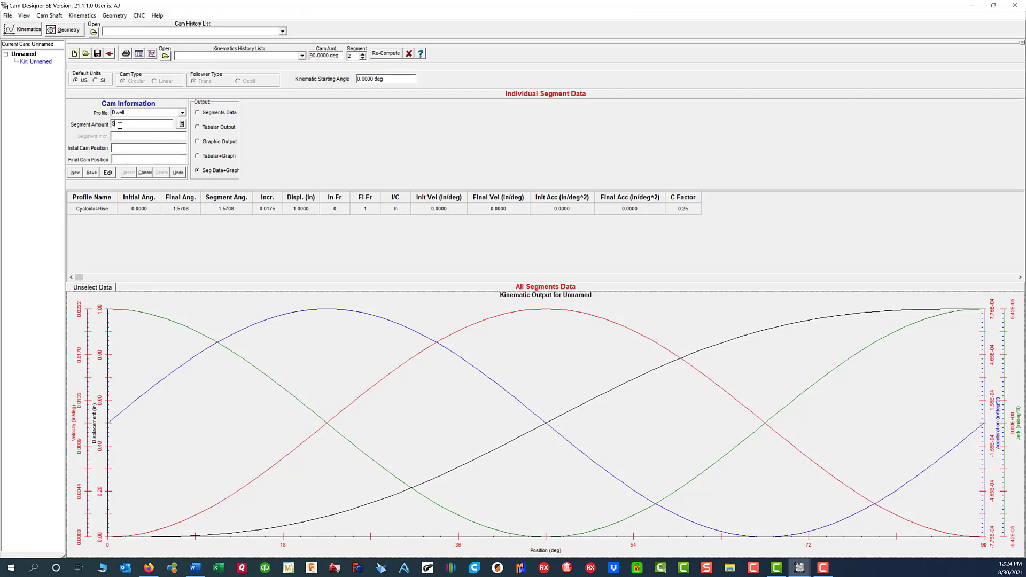
pyautogui.press('Return')
# Step: Start a third segment with a Cycloidal profile, a 90 deg segment amount and a 1 deg increment
pyautogui.click(75, 173)
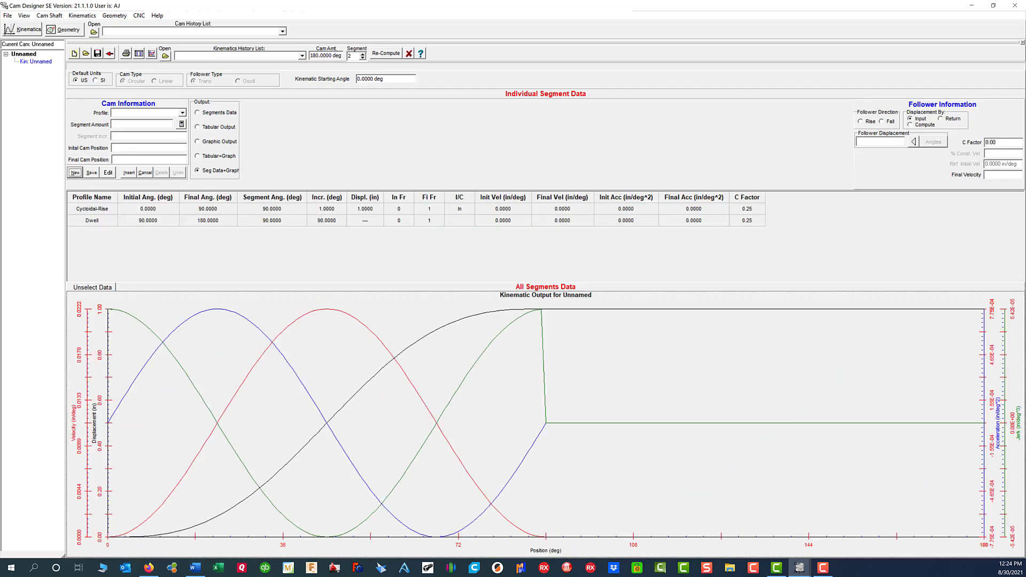
pyautogui.click(182, 113)
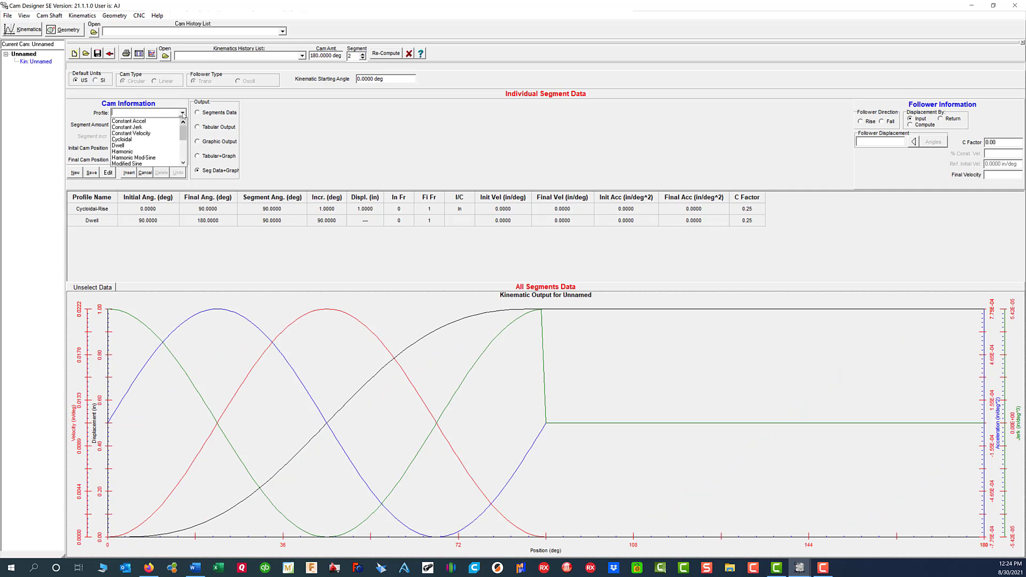
pyautogui.click(136, 140)
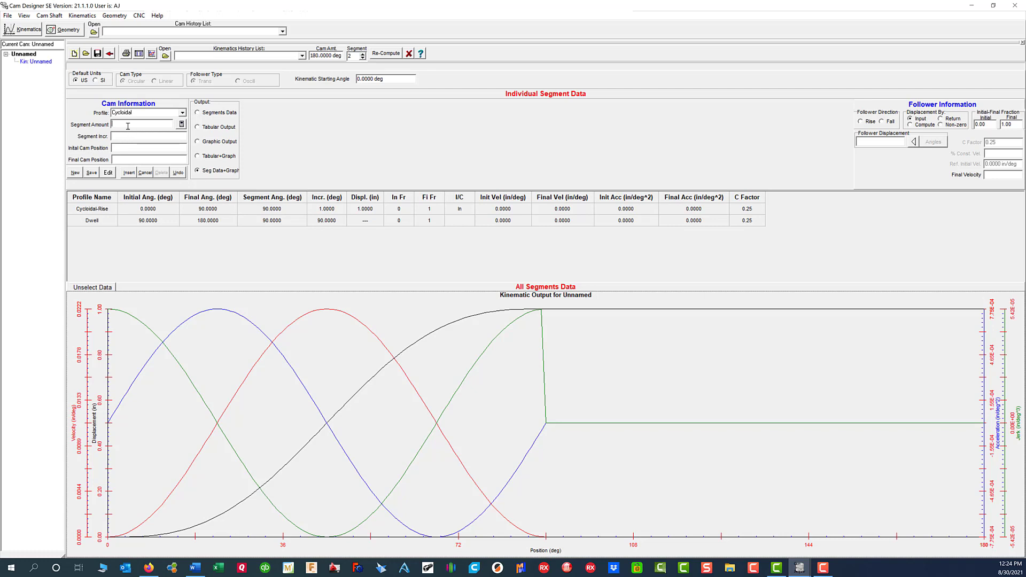
pyautogui.write('90')
pyautogui.click(116, 136)
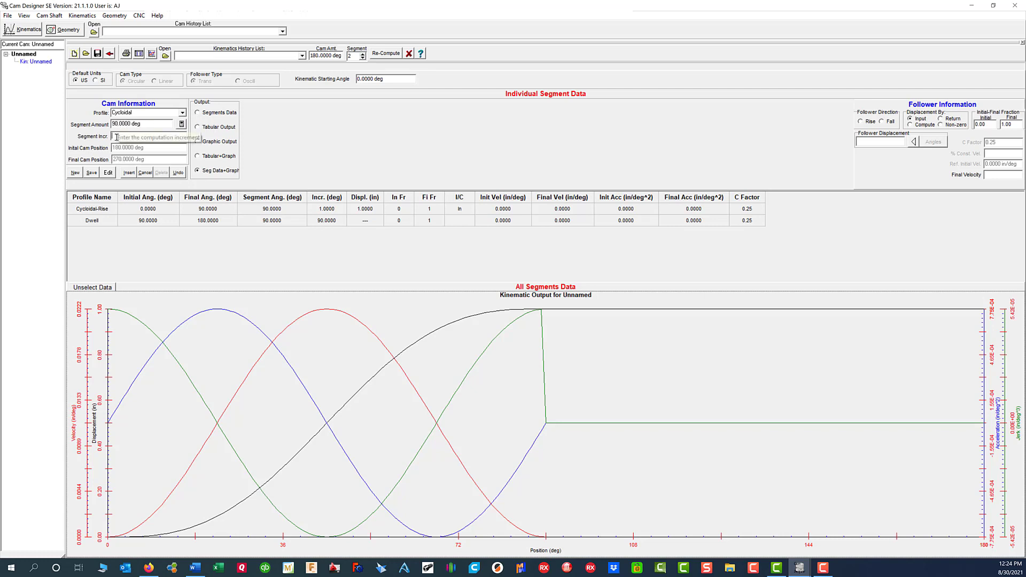
pyautogui.write('1')
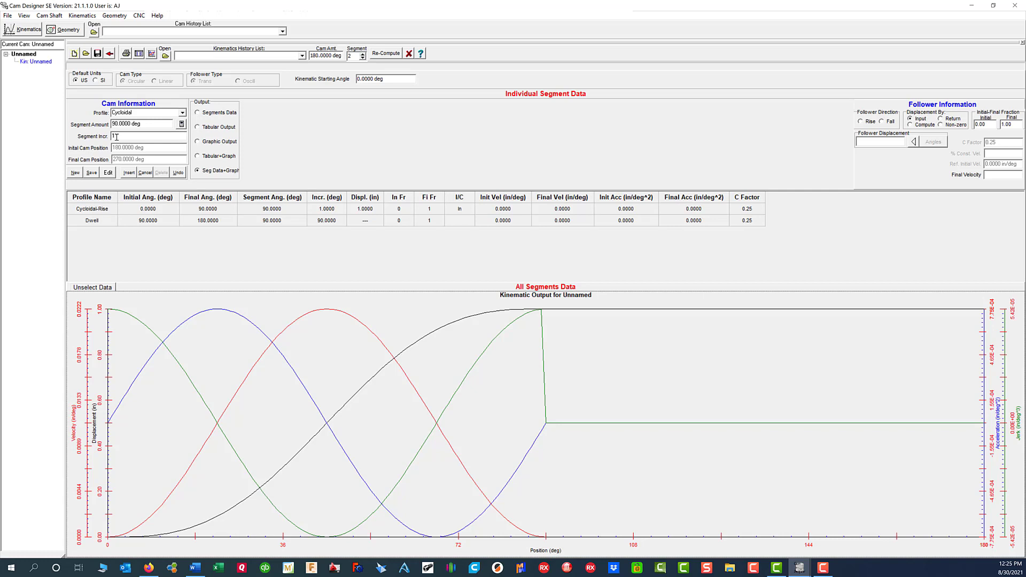
pyautogui.press('Return')
# Step: Set the third segment's follower to fall 1 in with a final velocity of 0
pyautogui.click(882, 122)
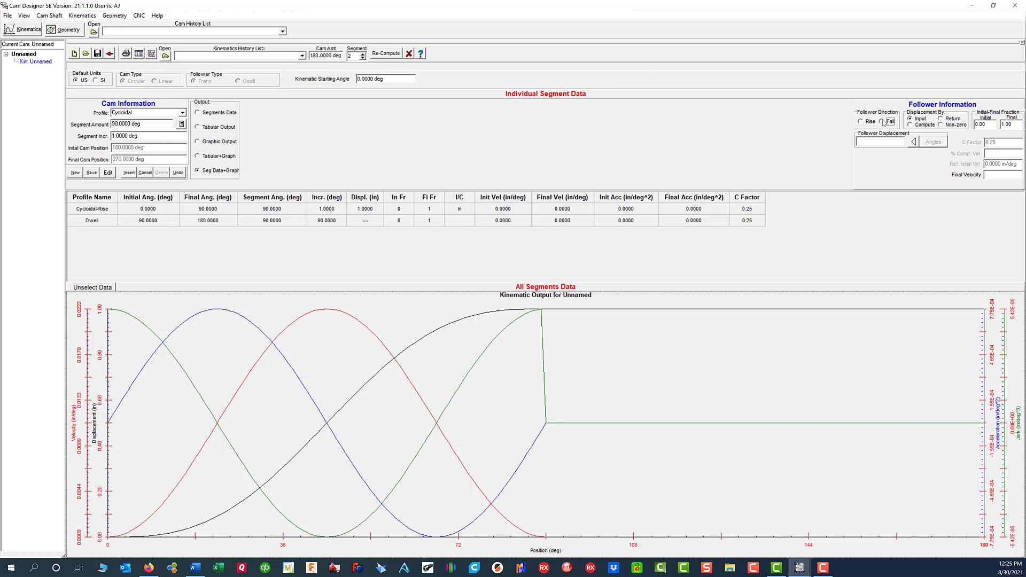
pyautogui.click(913, 142)
pyautogui.click(997, 174)
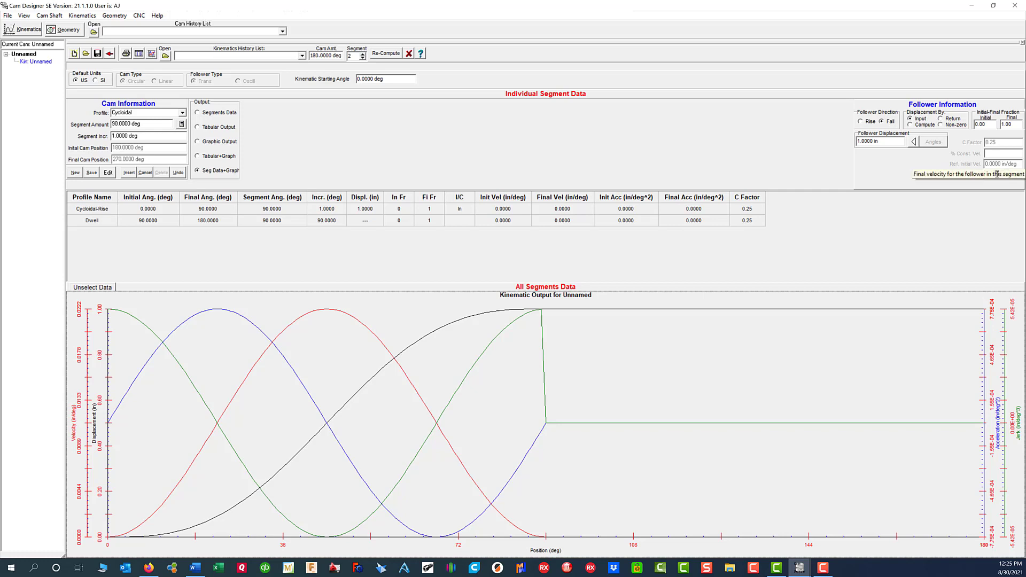
pyautogui.write('0')
pyautogui.press('Tab')
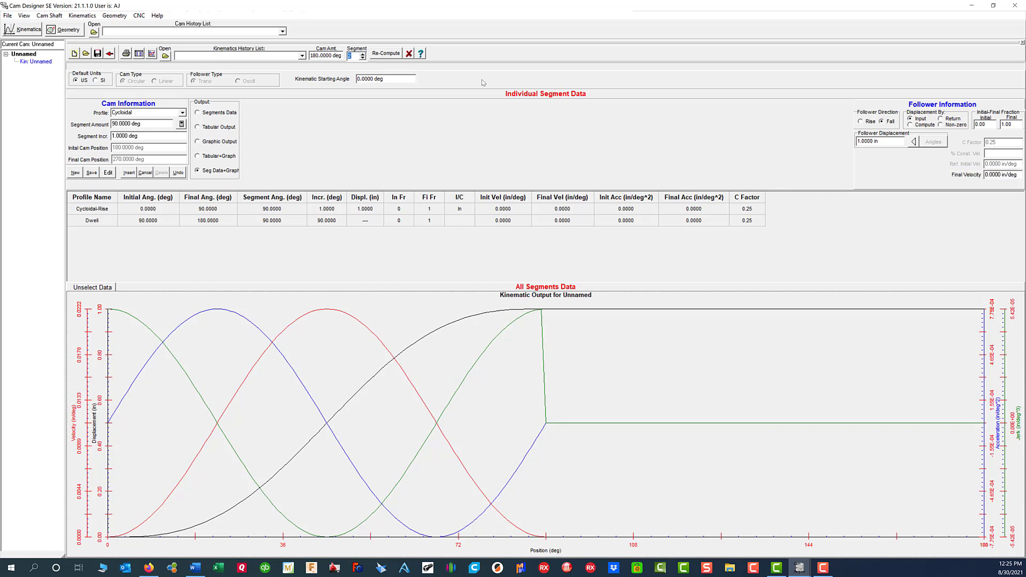
# Step: Add a fourth segment with a Dwell profile and a segment amount of 90 deg to complete the cam rotation
pyautogui.click(75, 173)
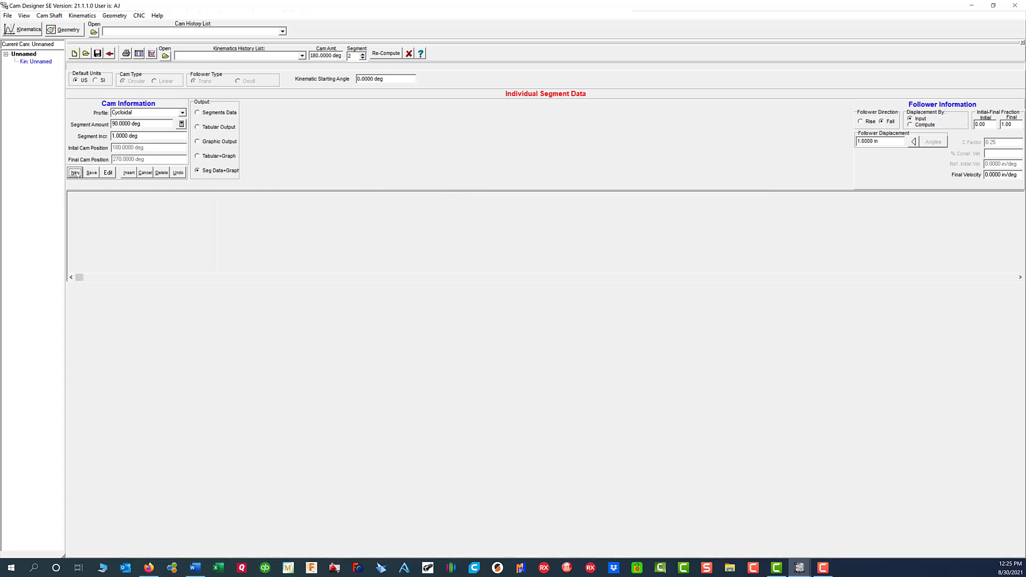
pyautogui.click(183, 112)
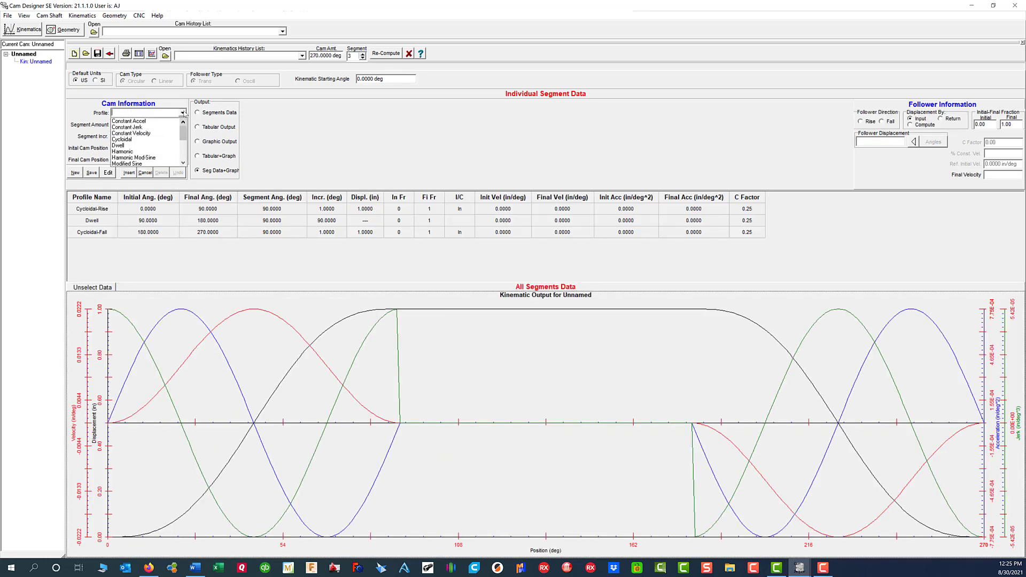
pyautogui.click(137, 147)
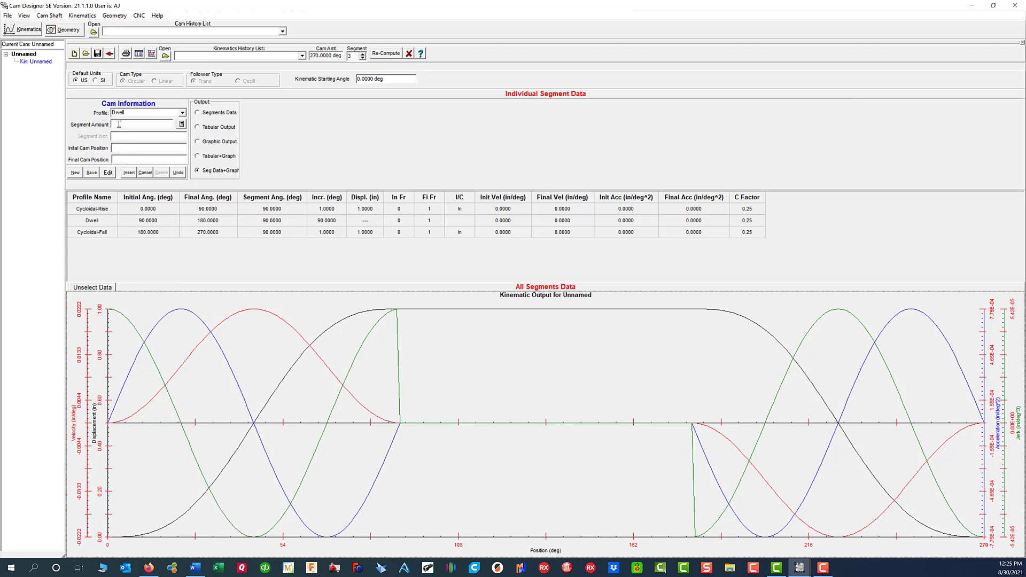
pyautogui.click(117, 124)
pyautogui.write('90.0000')
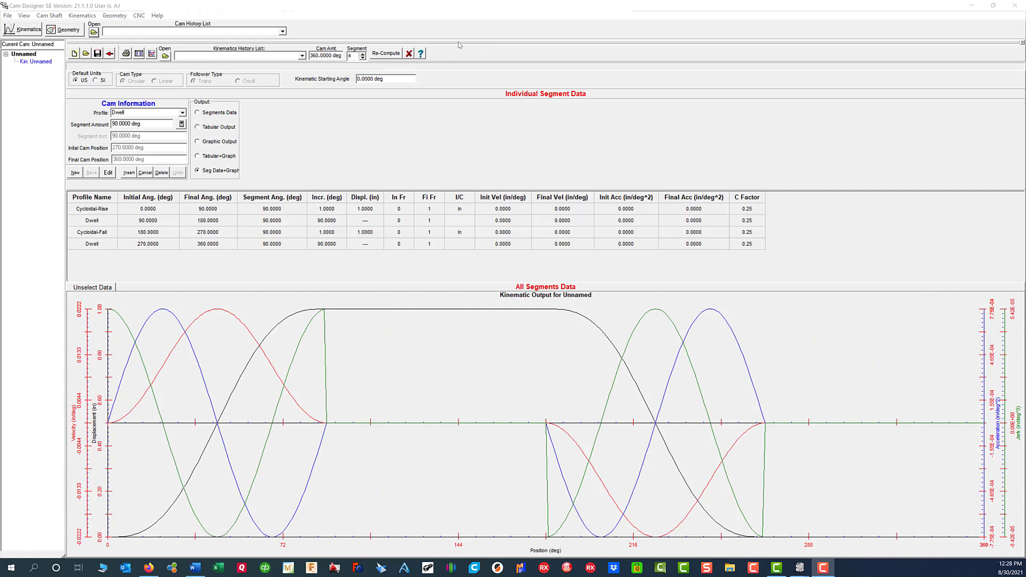
# Step: Examine the kinematics in each output format: segments data, tabular, graphic, tabular with graph, and segment data with graph
pyautogui.click(198, 113)
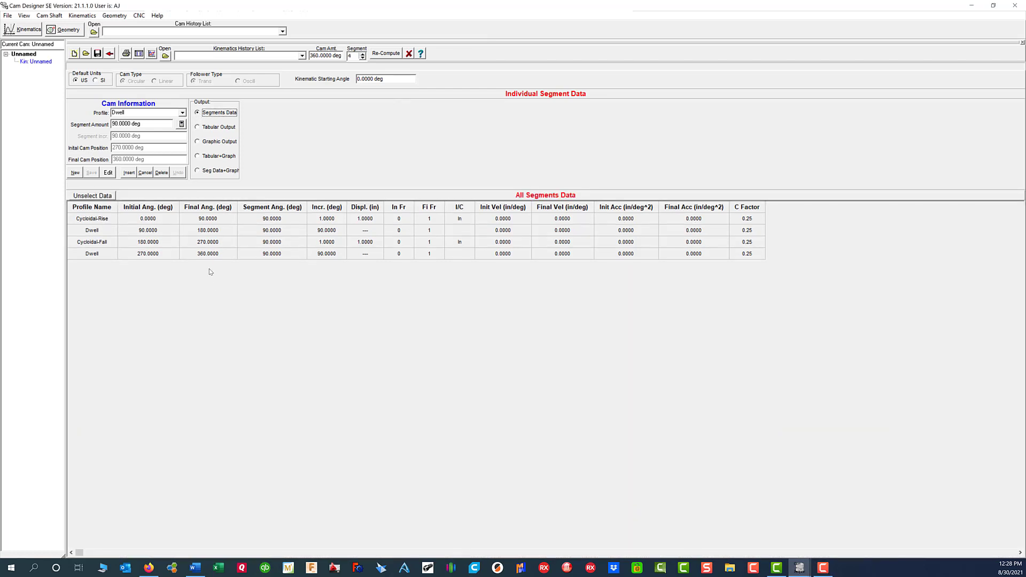
pyautogui.click(198, 128)
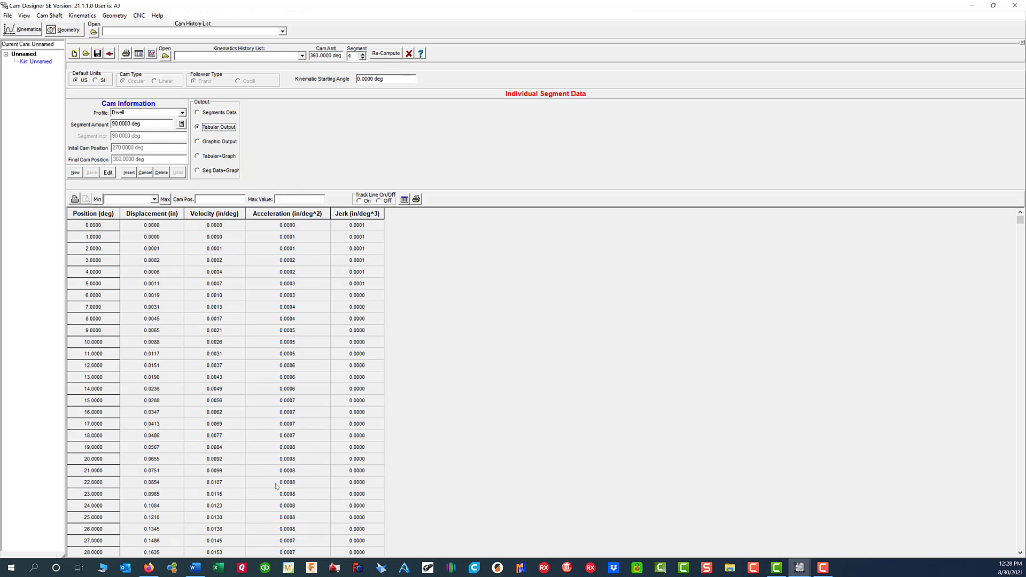
pyautogui.click(198, 142)
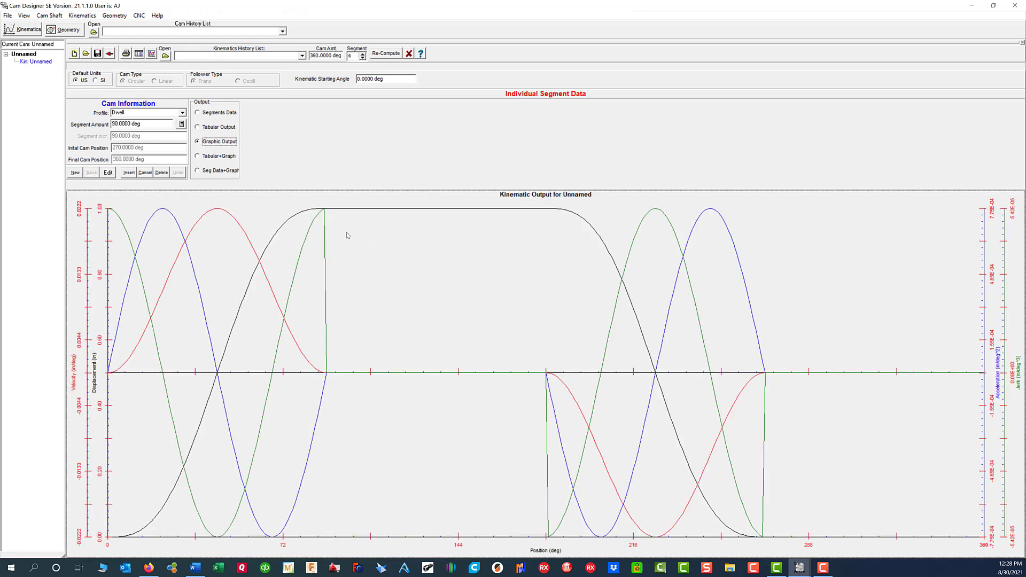
pyautogui.click(198, 157)
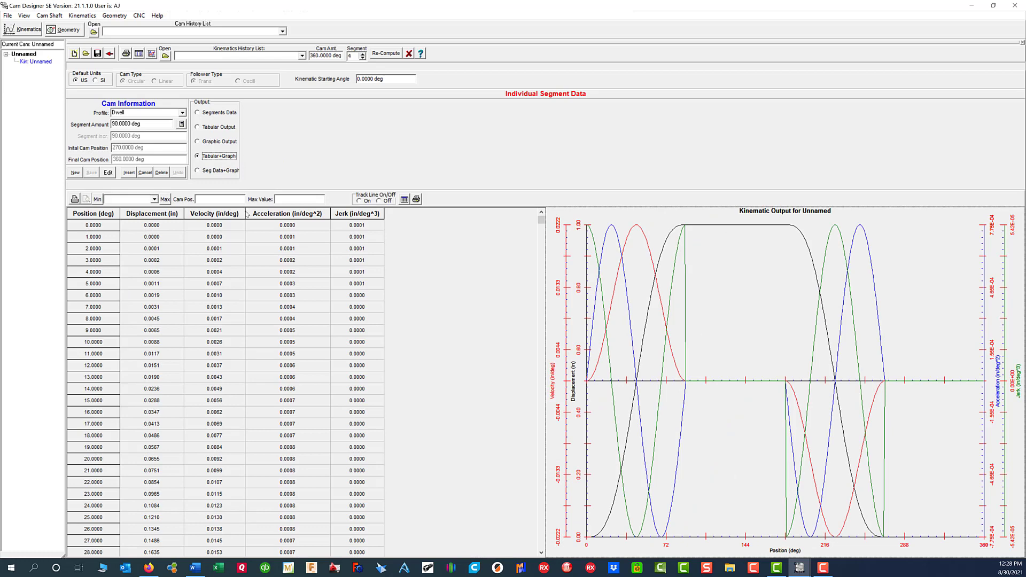
pyautogui.click(198, 170)
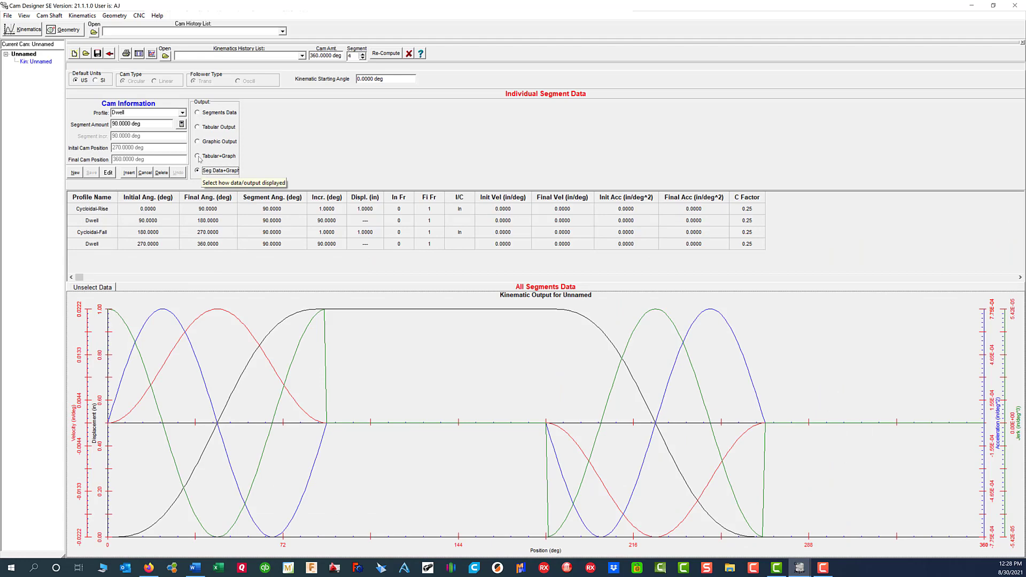
# Step: Show the tabular output with the graph and find the maximum velocity in the table
pyautogui.click(199, 158)
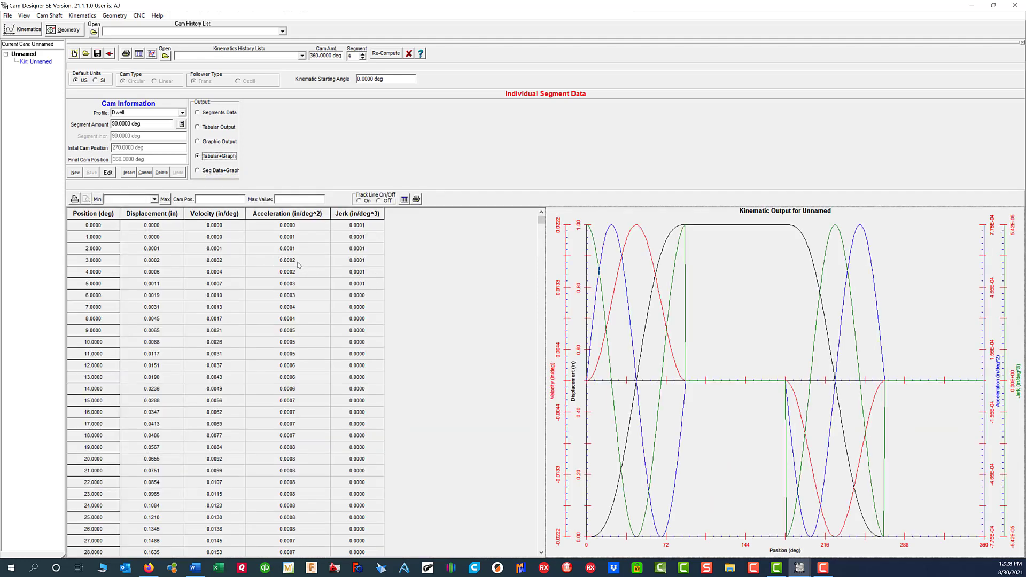
pyautogui.click(154, 200)
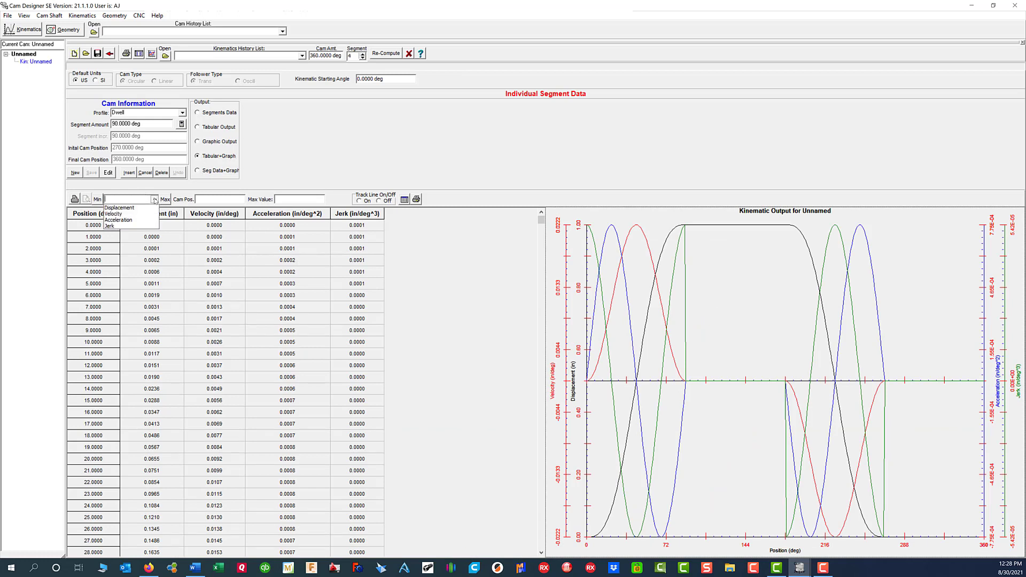
pyautogui.click(131, 216)
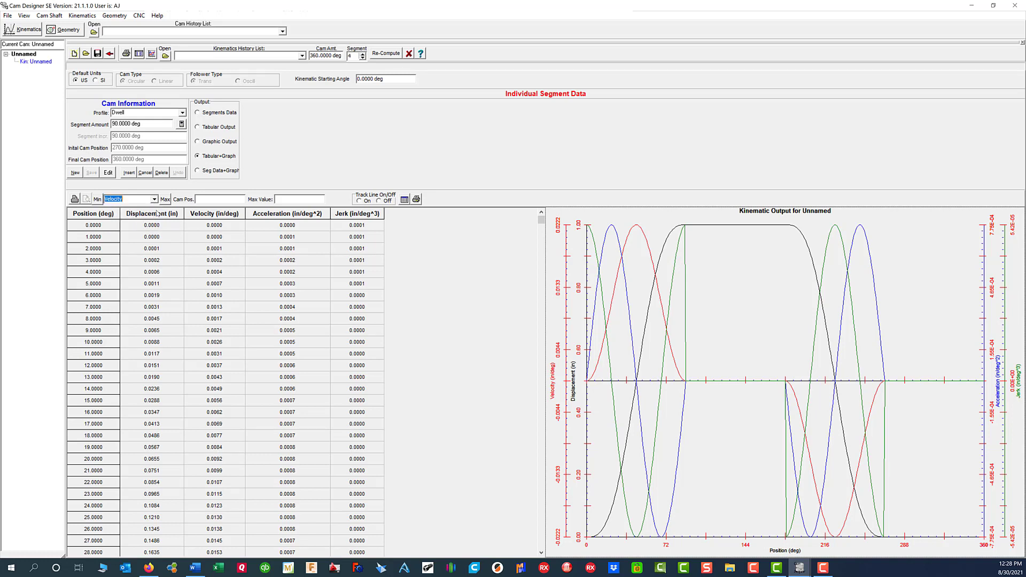
pyautogui.click(165, 200)
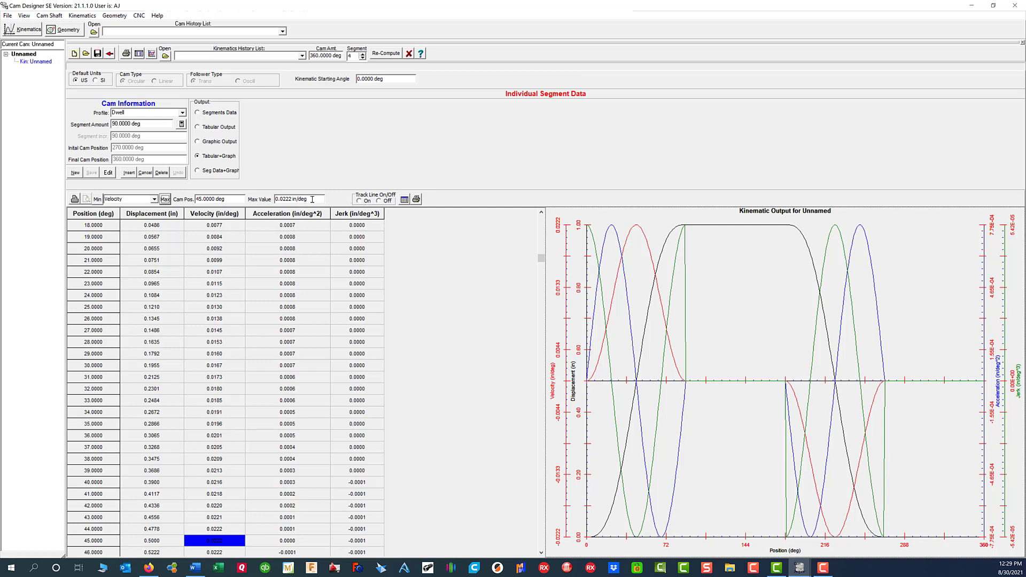
# Step: Turn on the track line and select the velocity value at the 45 deg cam position in the table
pyautogui.click(359, 202)
pyautogui.click(239, 541)
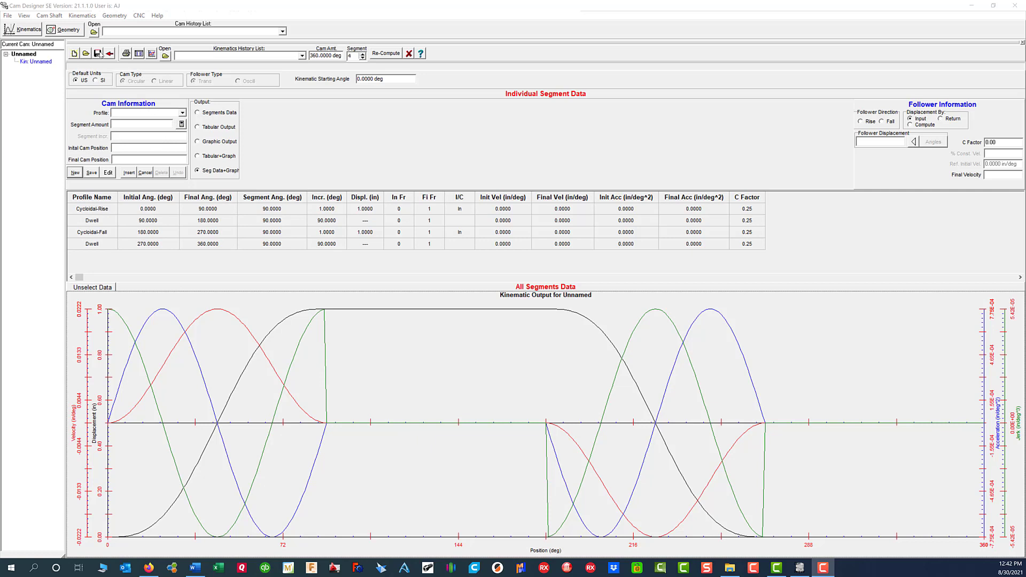
# Step: Save the kinematics as a new Kinematics Text (*.kinx) file named Plate Cam Tutorial in the Data folder
pyautogui.click(98, 54)
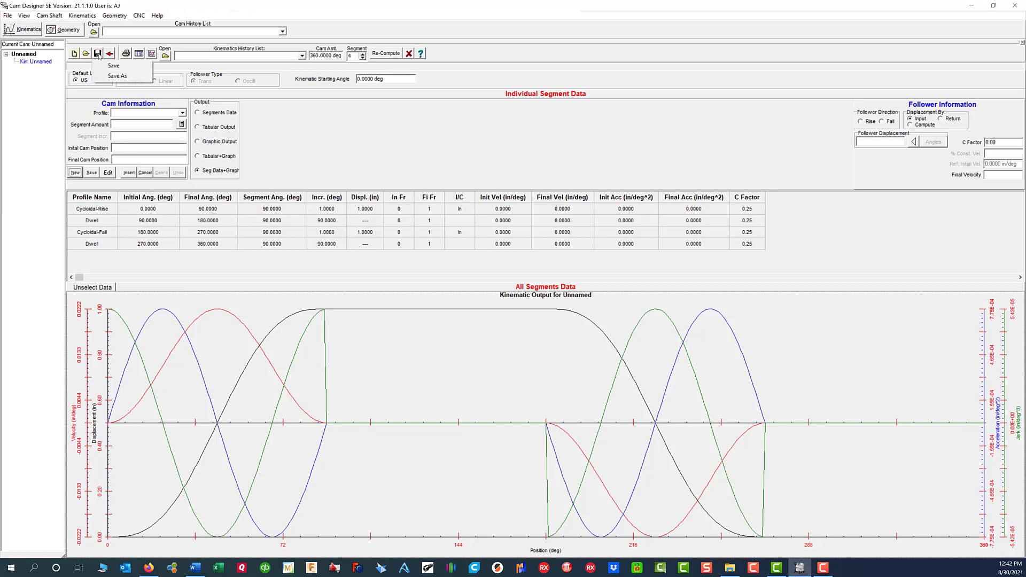
pyautogui.click(118, 77)
pyautogui.write('Plate ')
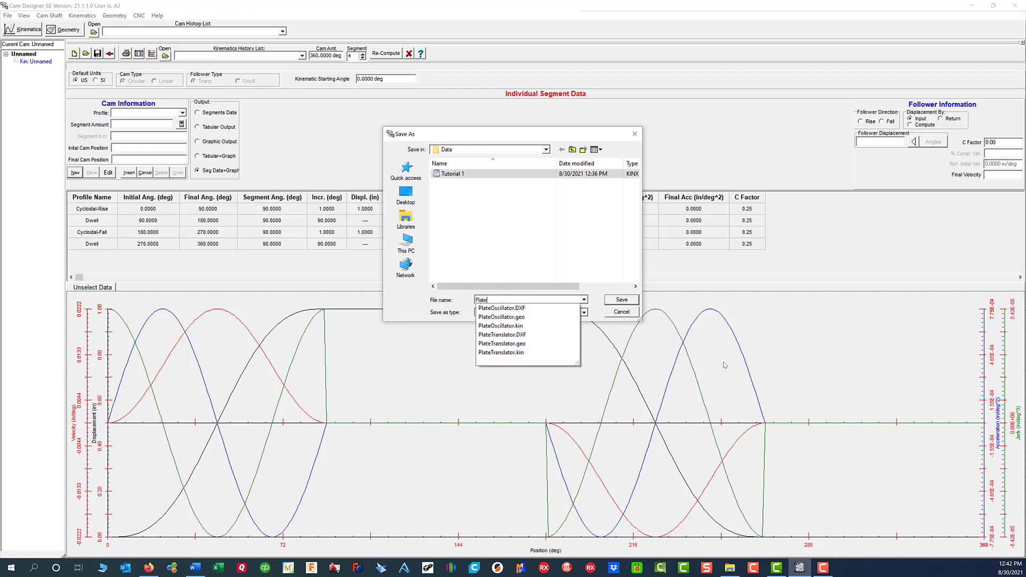
pyautogui.write('Cam')
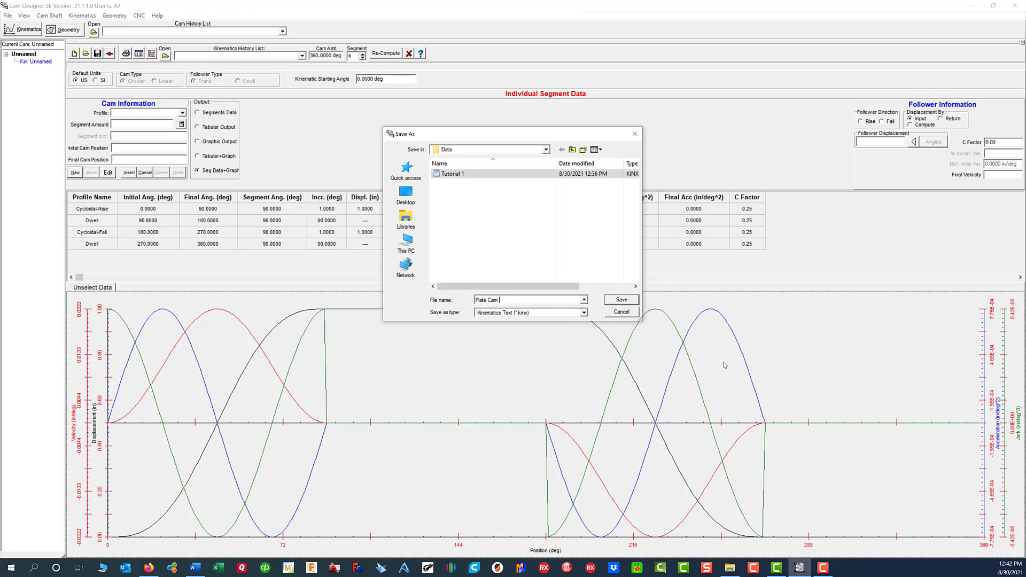
pyautogui.write(' Tutorial')
pyautogui.click(621, 300)
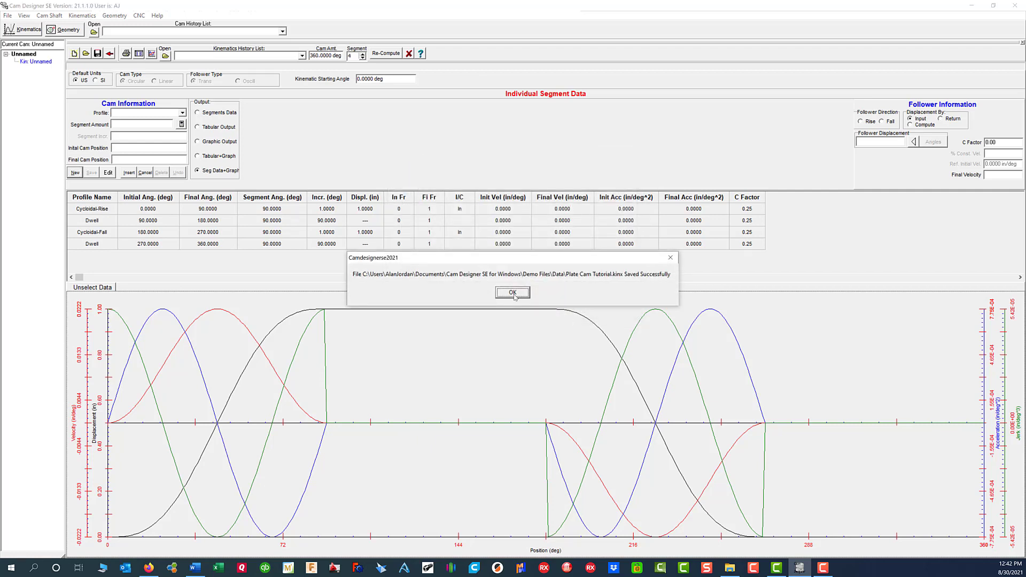
pyautogui.click(518, 295)
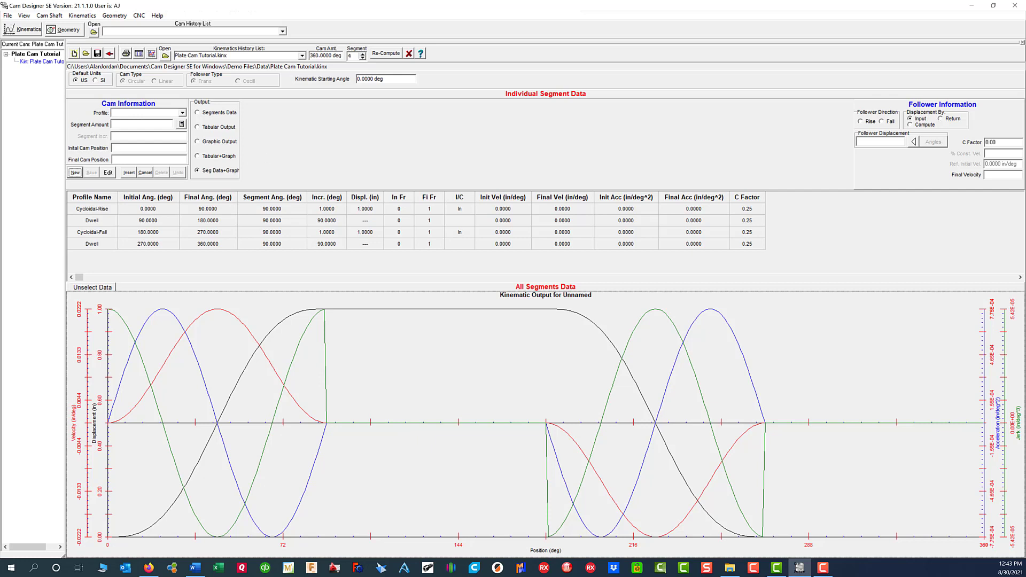
# Step: Open the cam geometry section alongside the kinematics of Plate Cam Tutorial
pyautogui.press('F10')
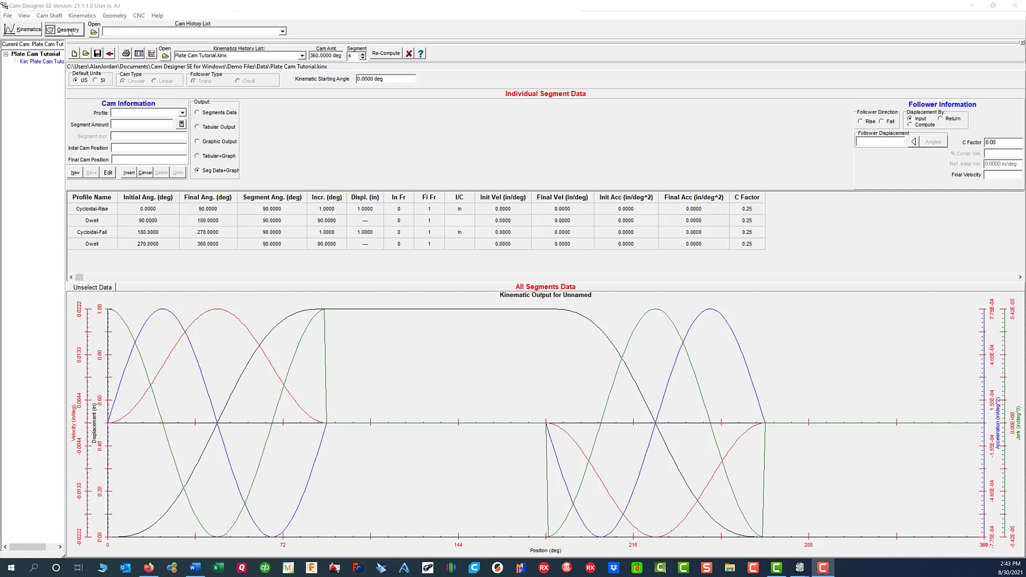
pyautogui.click(71, 31)
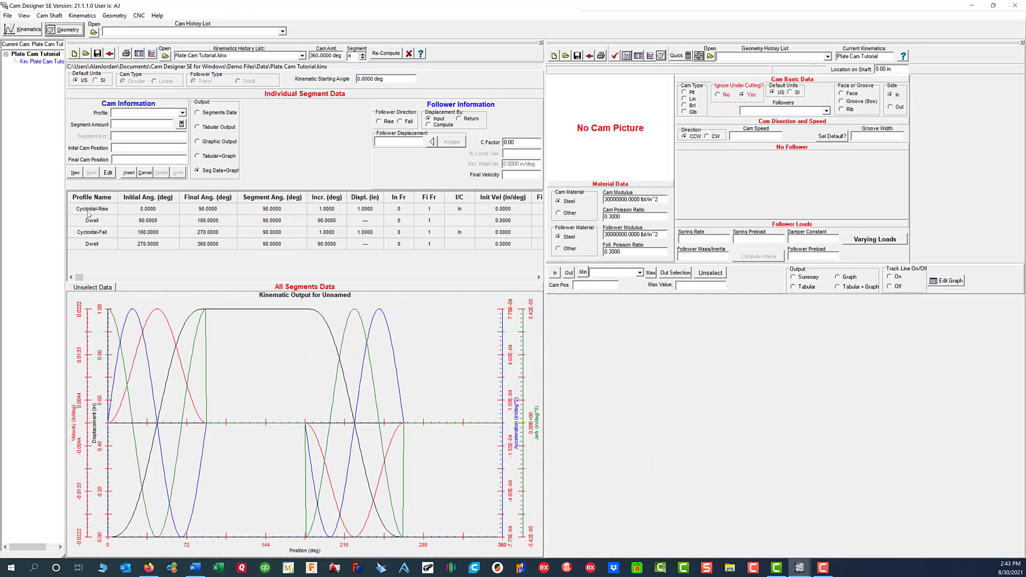